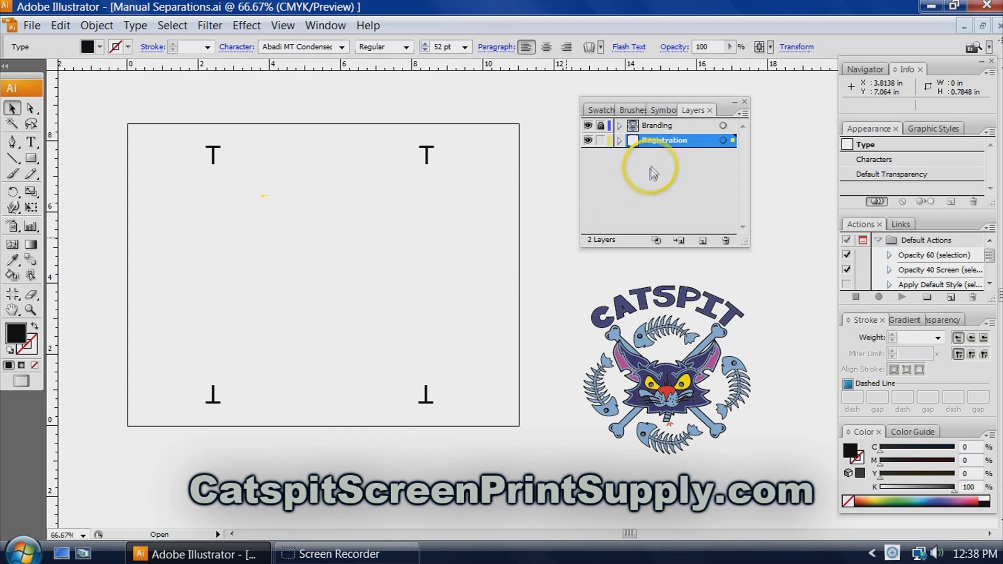
# Toggle the Registration layer's visibility on and off to preview the registration marks.
pyautogui.click(587, 140)
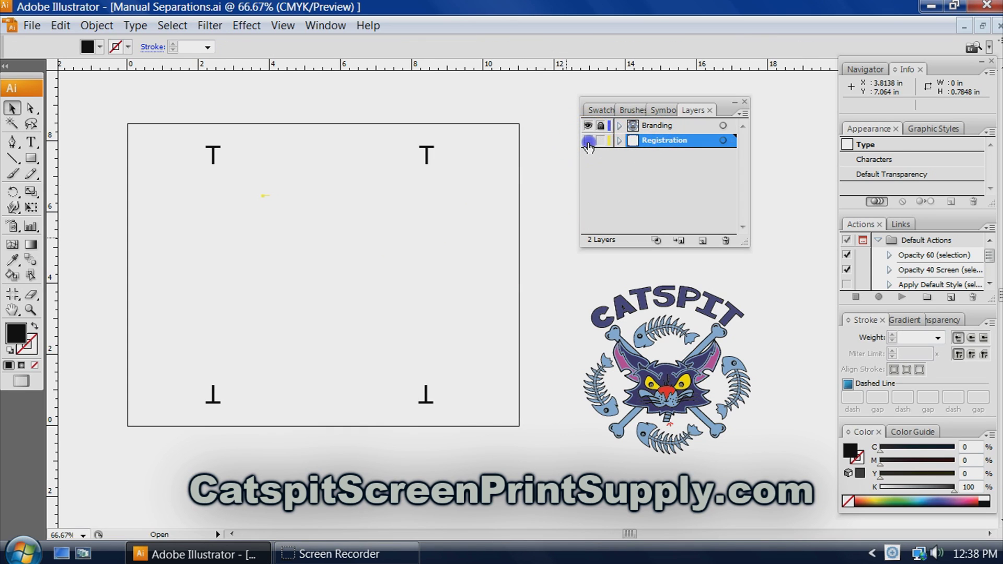
pyautogui.click(588, 140)
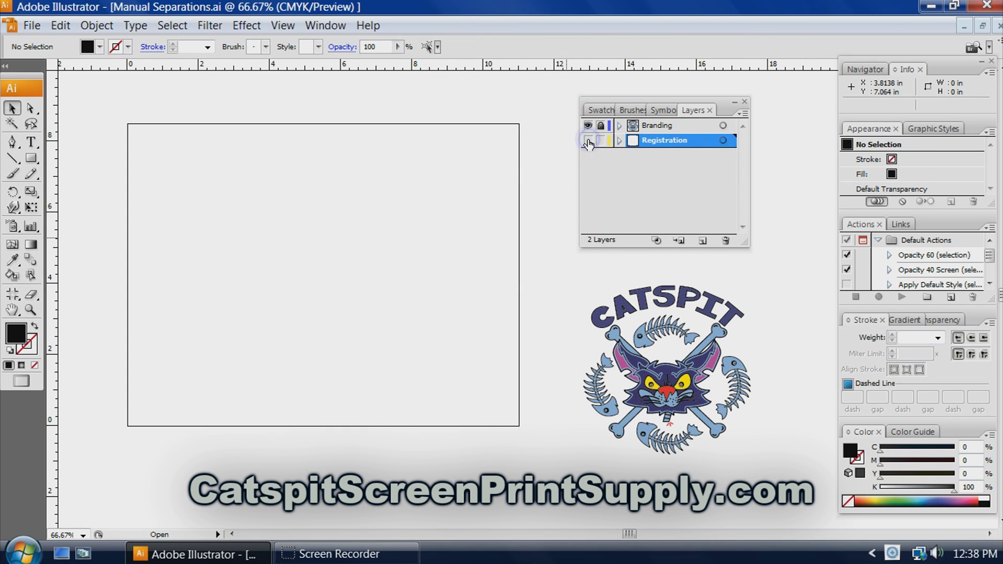
pyautogui.click(587, 140)
pyautogui.click(587, 140)
pyautogui.click(588, 140)
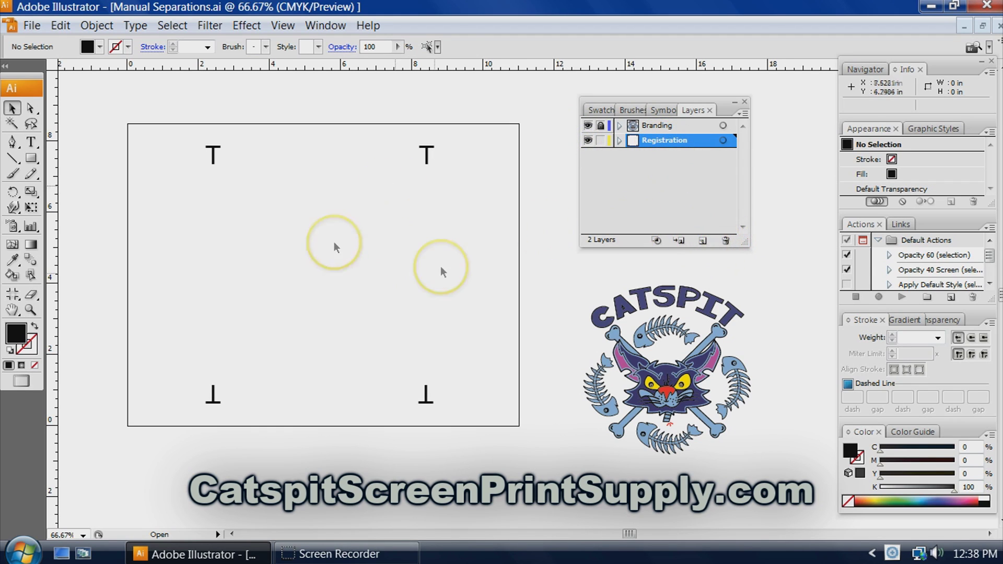
# Add a new layer above Registration and name it Color 1.
pyautogui.click(703, 241)
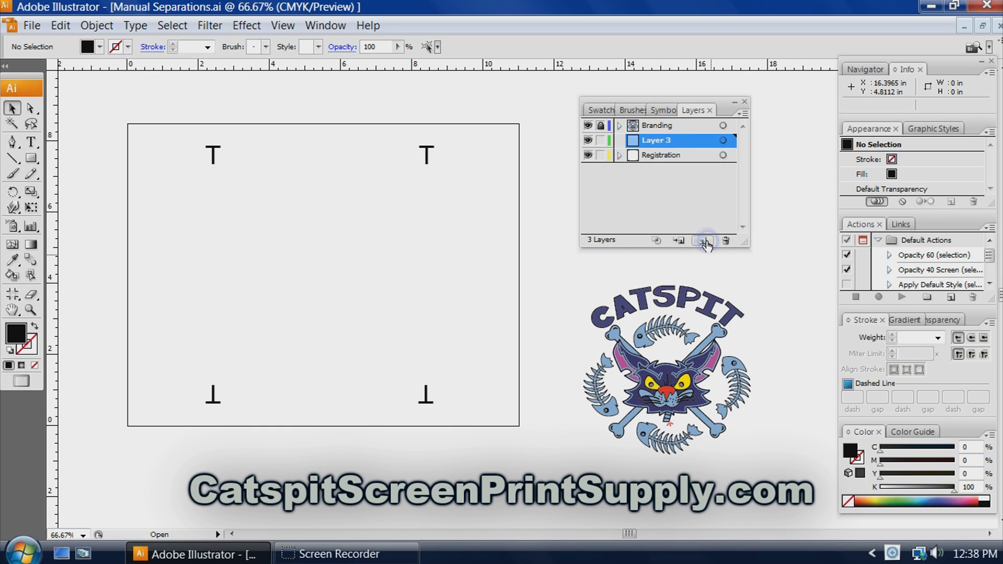
pyautogui.doubleClick(674, 140)
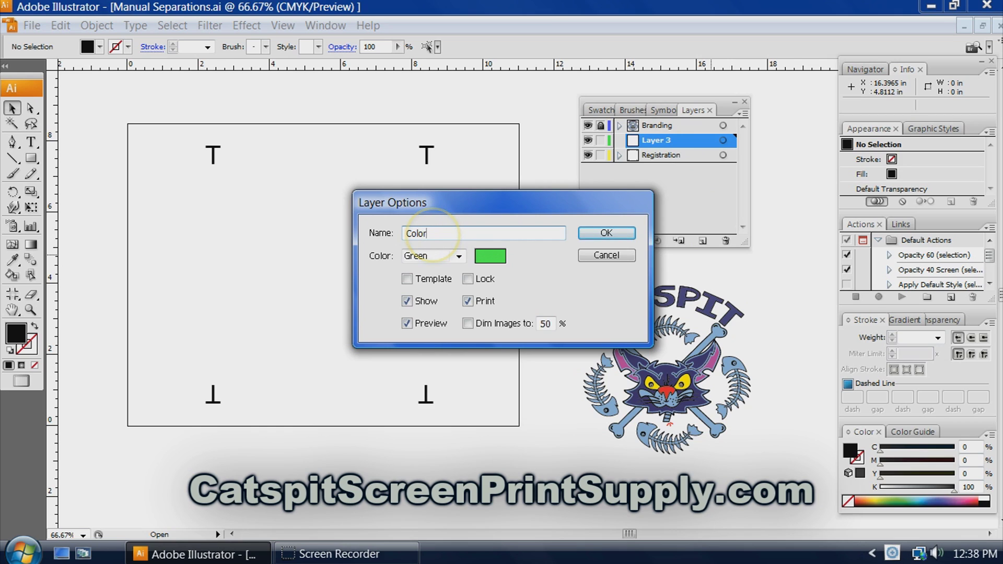
pyautogui.write('Color 1')
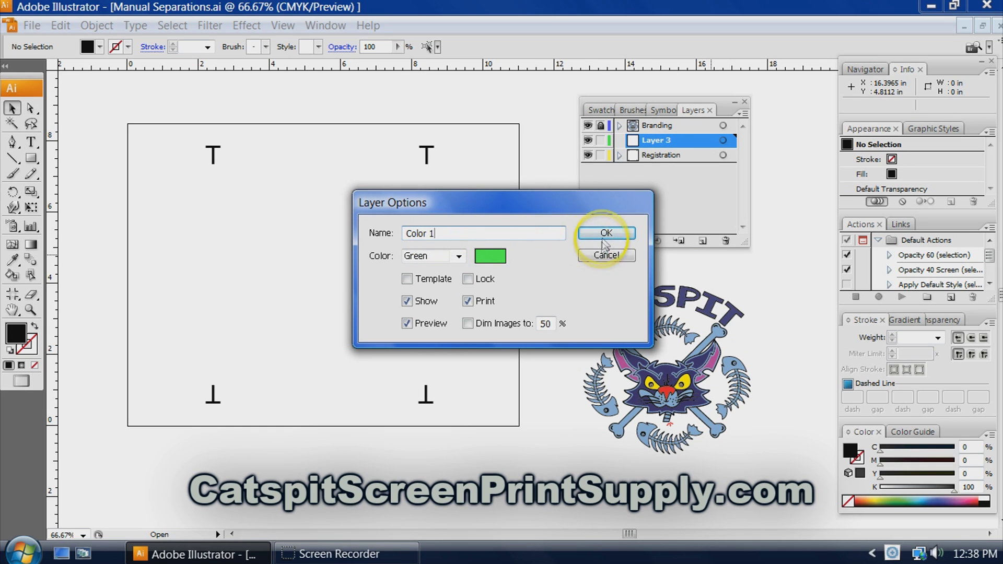
pyautogui.click(605, 232)
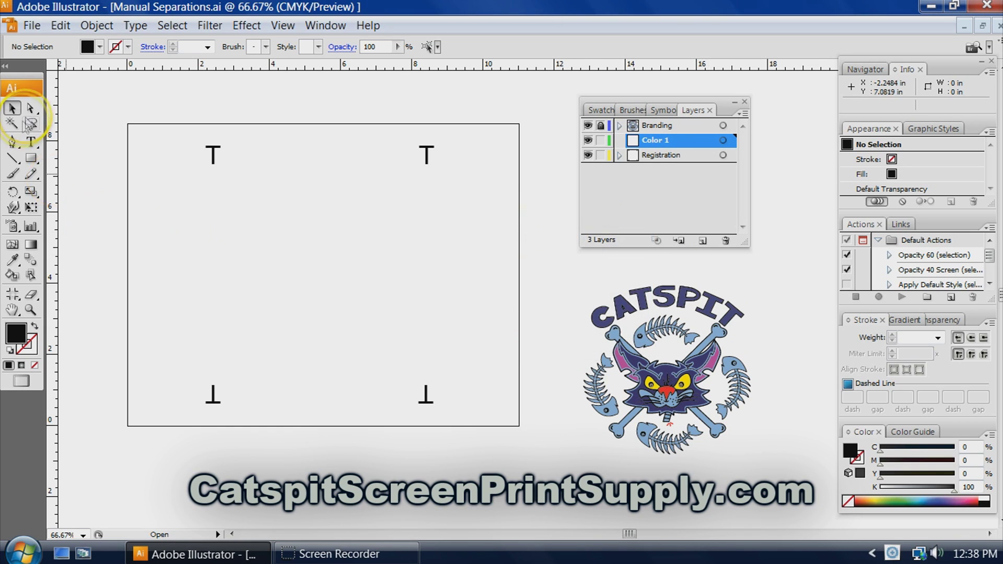
# Type 'Screen Printers' and centre it near the top of the artboard.
pyautogui.click(30, 141)
pyautogui.click(254, 186)
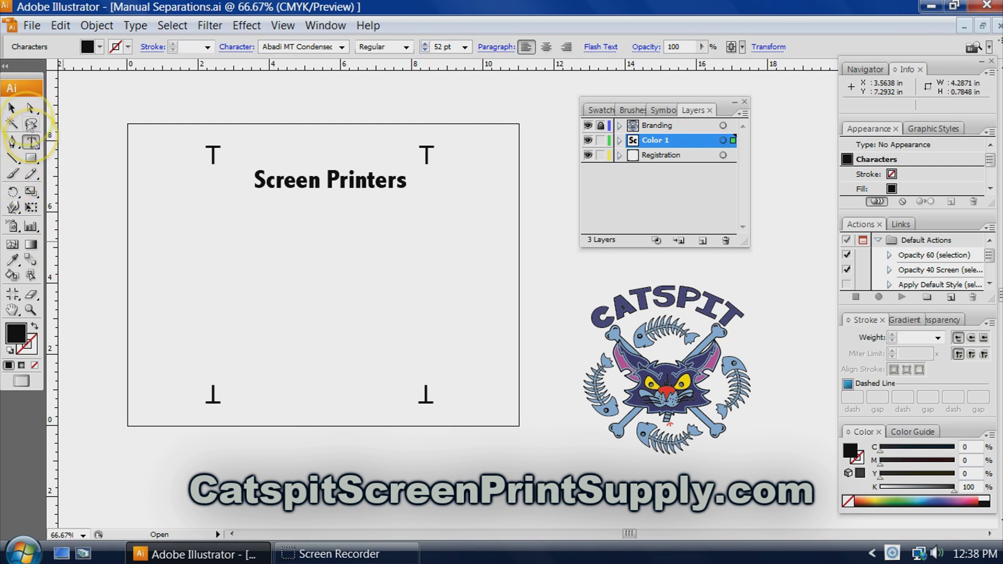
pyautogui.click(31, 109)
pyautogui.click(11, 108)
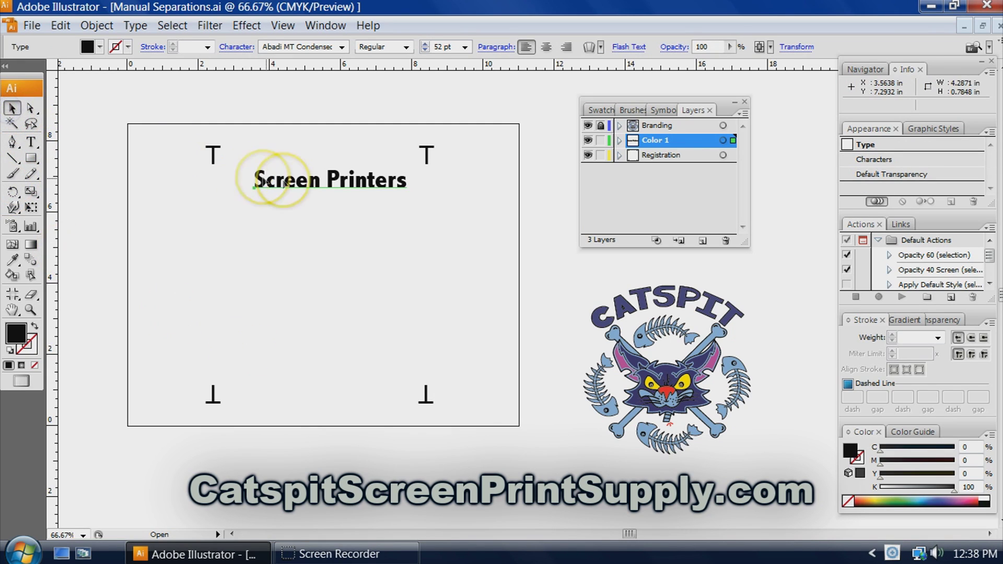
pyautogui.moveTo(334, 181); pyautogui.dragTo(325, 184)
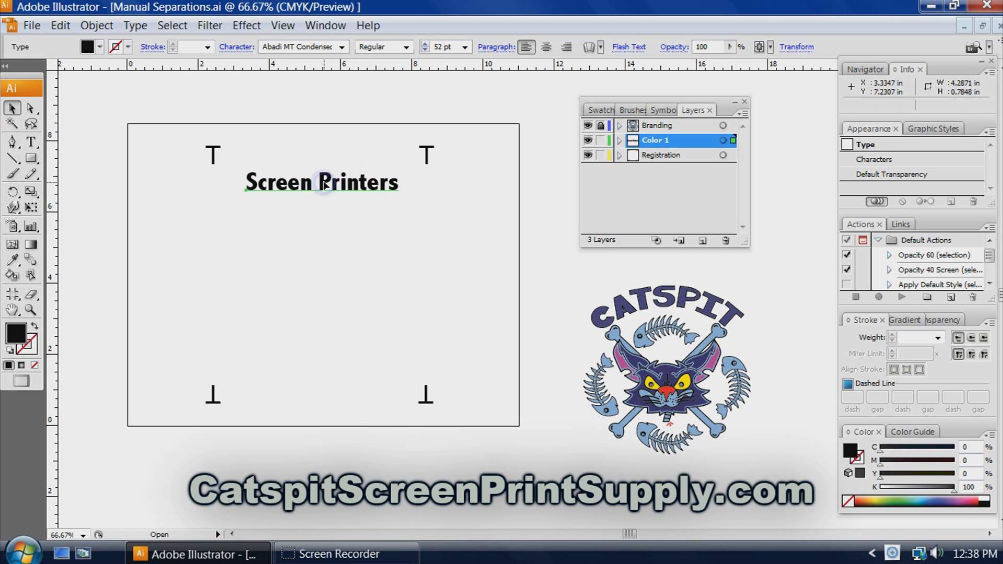
# Paste a copy near the artboard bottom, retype it as 'Do it in layers....', and centre it.
pyautogui.click(315, 197)
pyautogui.hotkey('ctrl', 'v')
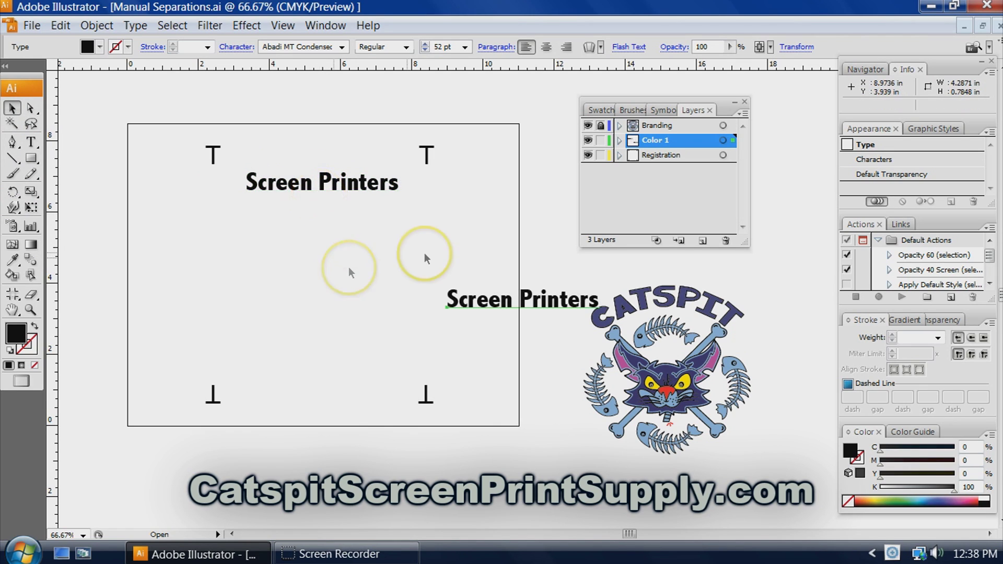
pyautogui.moveTo(458, 311); pyautogui.dragTo(307, 375)
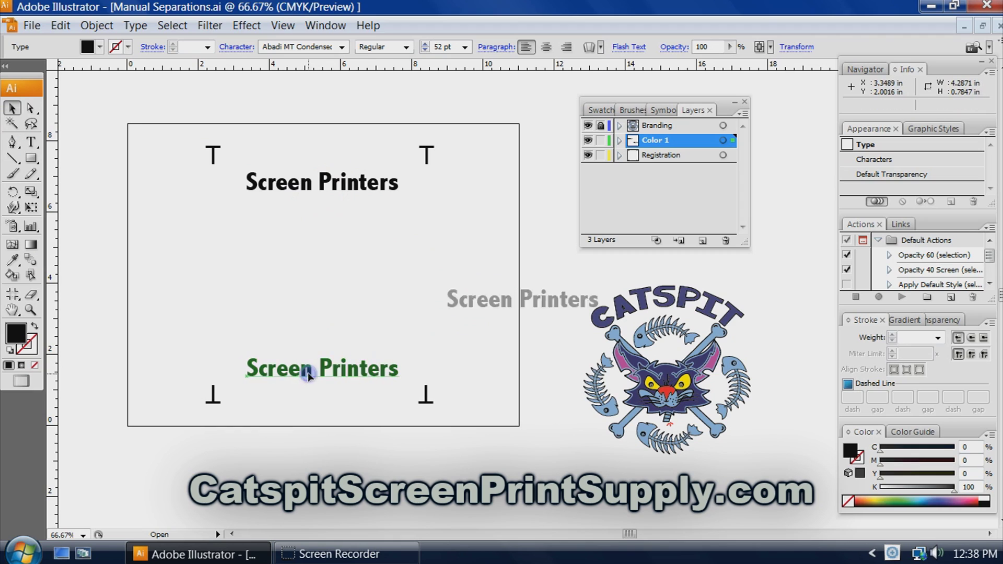
pyautogui.doubleClick(307, 374)
pyautogui.tripleClick(309, 372)
pyautogui.write('Do it in layers....')
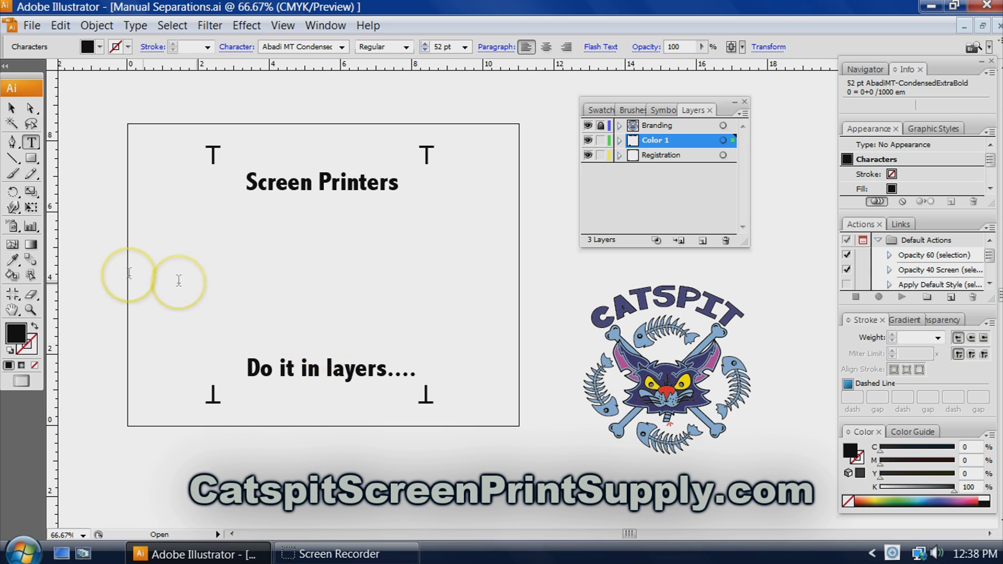
pyautogui.click(12, 107)
pyautogui.moveTo(358, 360); pyautogui.dragTo(359, 380)
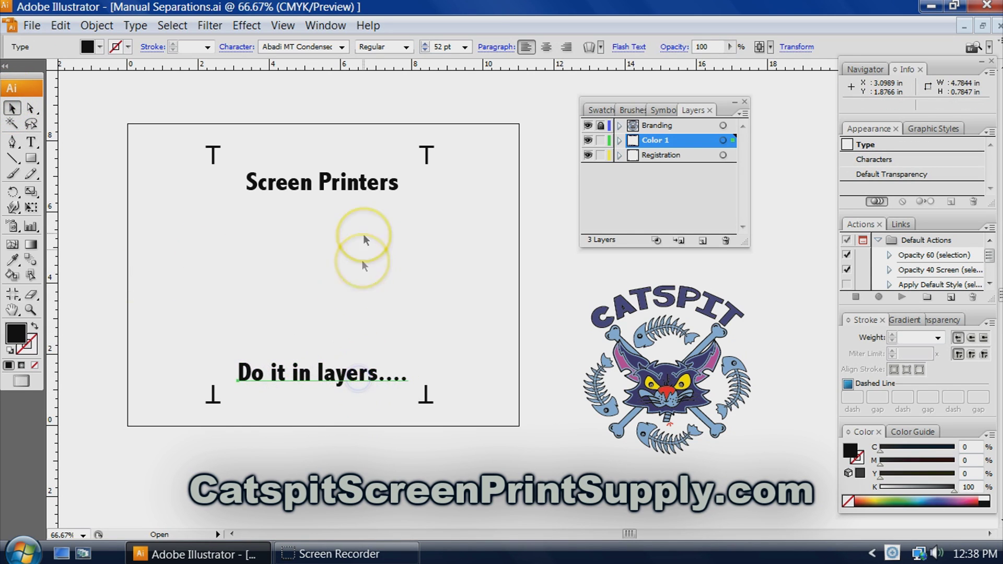
# Fine-tune the position of 'Screen Printers', deselect, and keep Color 1 as the active layer.
pyautogui.moveTo(365, 184); pyautogui.dragTo(354, 181)
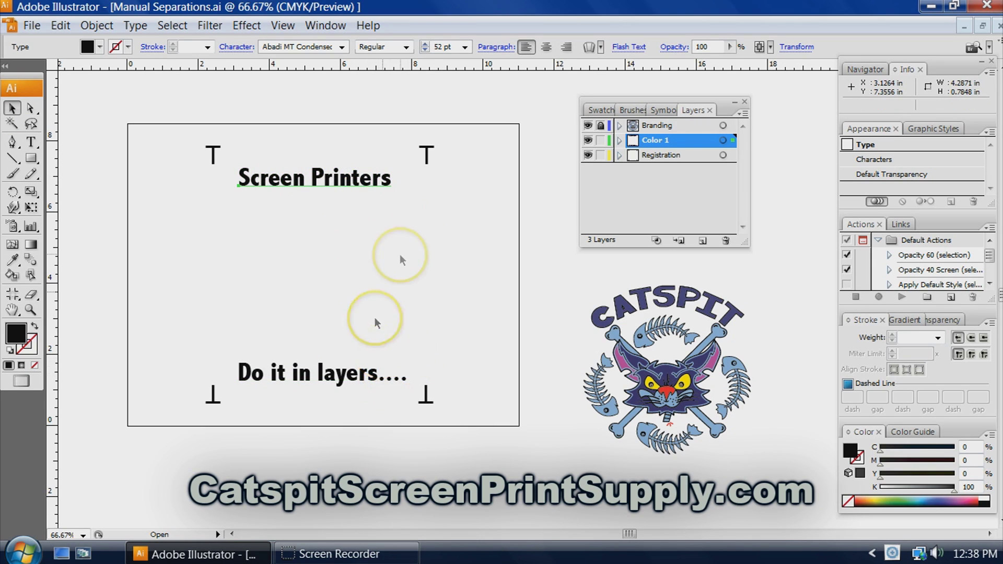
pyautogui.click(418, 241)
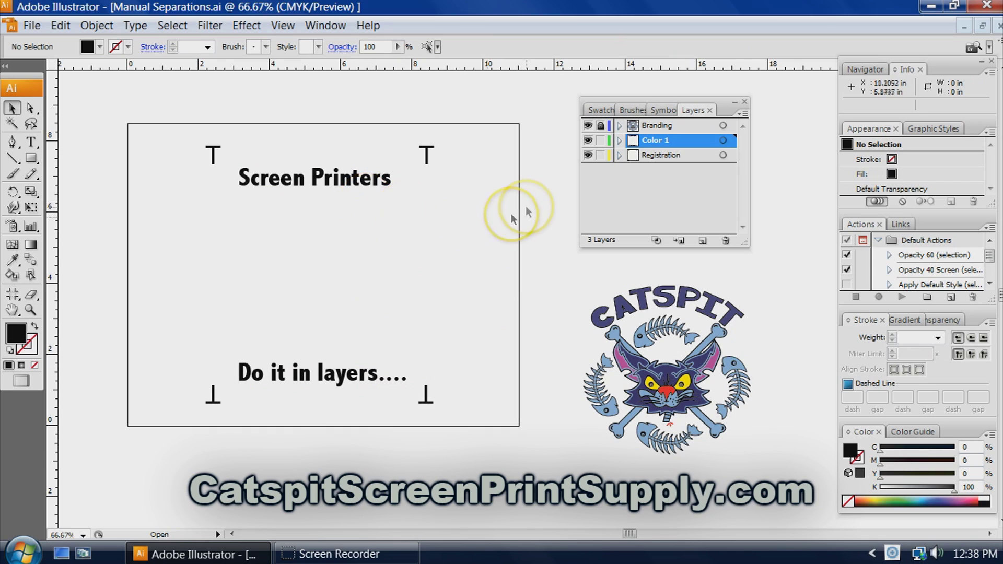
pyautogui.click(671, 145)
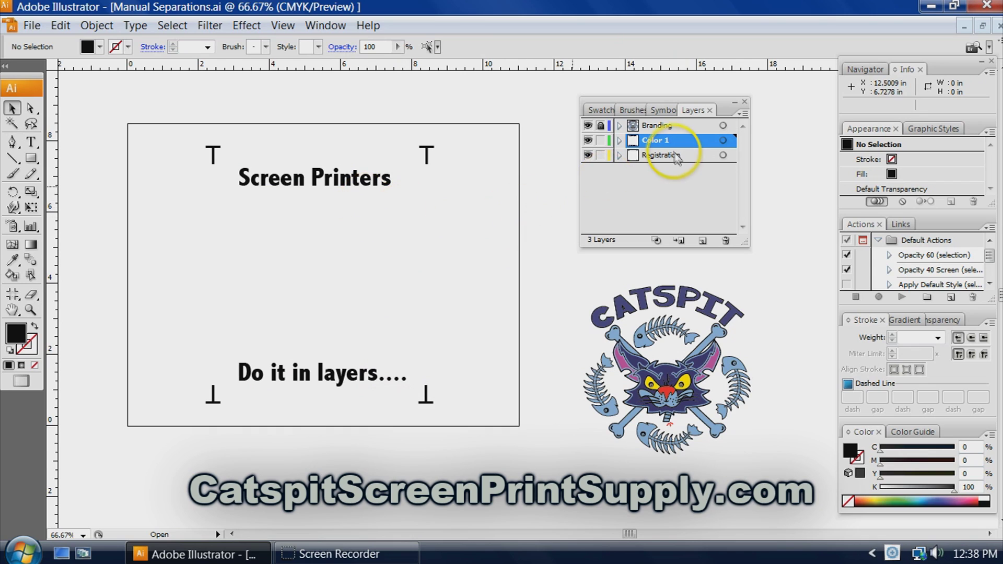
# Hide the registration marks and toggle the Color 1 layer's visibility to preview its text.
pyautogui.click(588, 155)
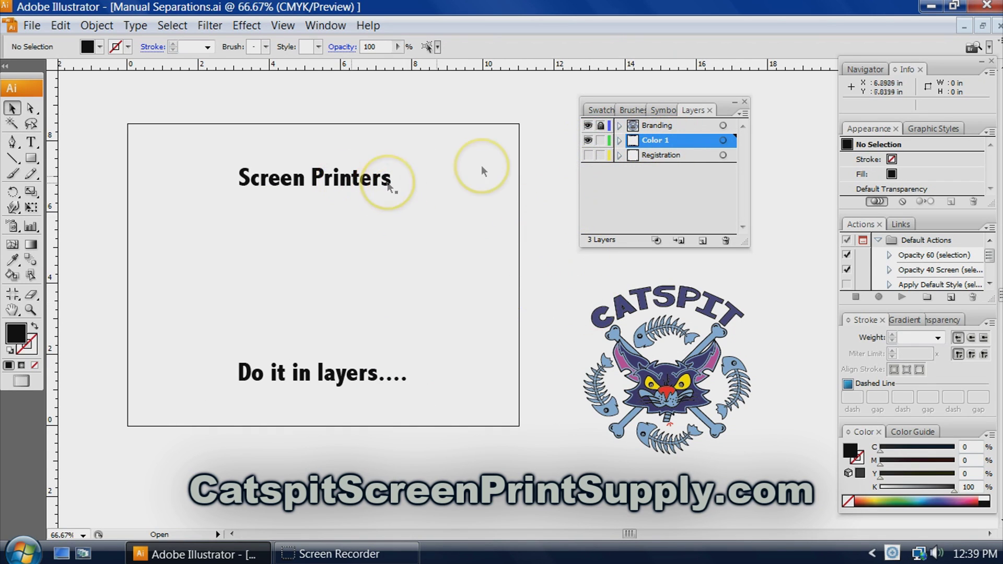
pyautogui.click(587, 140)
pyautogui.click(588, 140)
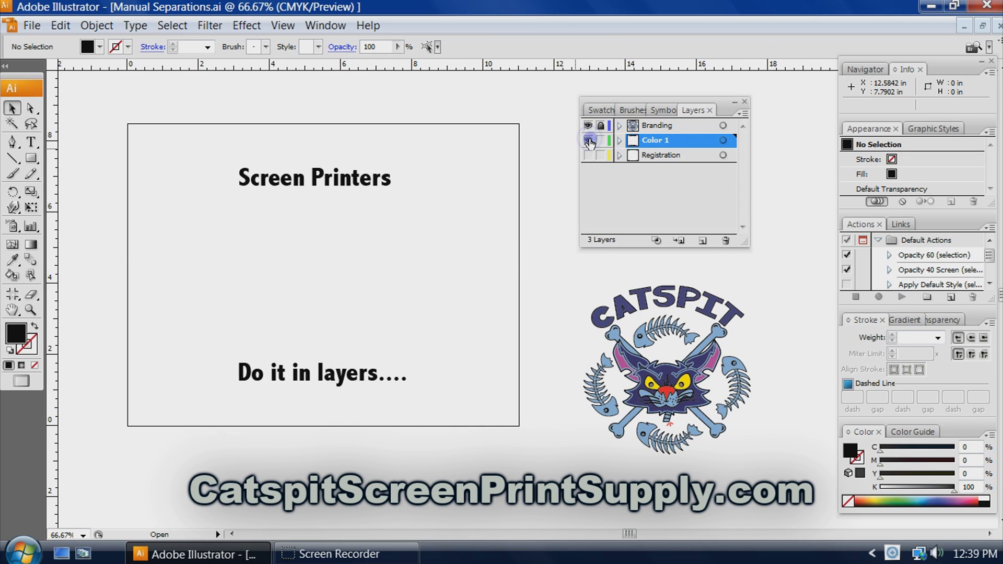
pyautogui.click(588, 140)
pyautogui.click(589, 140)
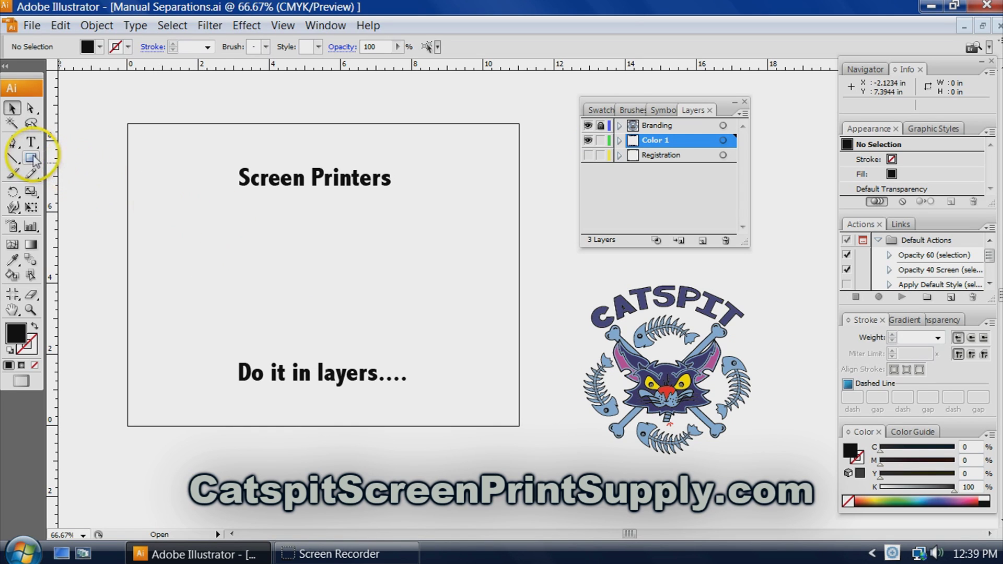
# Add a new layer above Color 1 named Color 2, then hide Color 1.
pyautogui.click(703, 241)
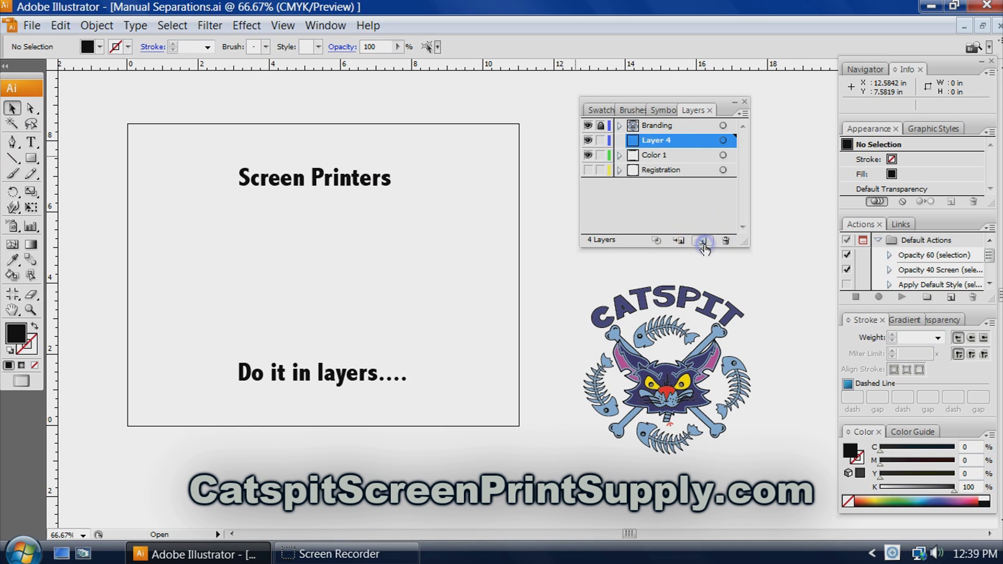
pyautogui.doubleClick(669, 139)
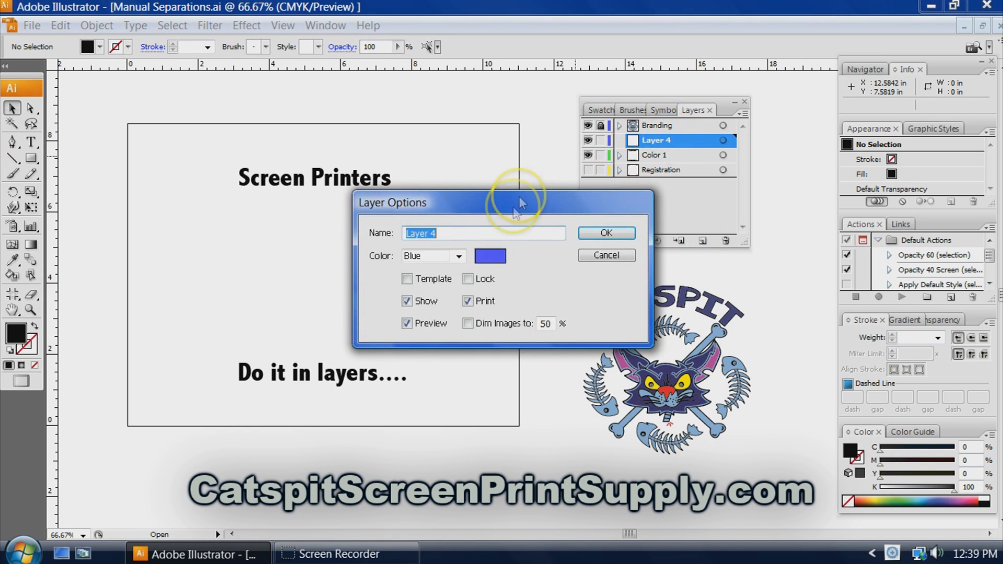
pyautogui.write('Color 2')
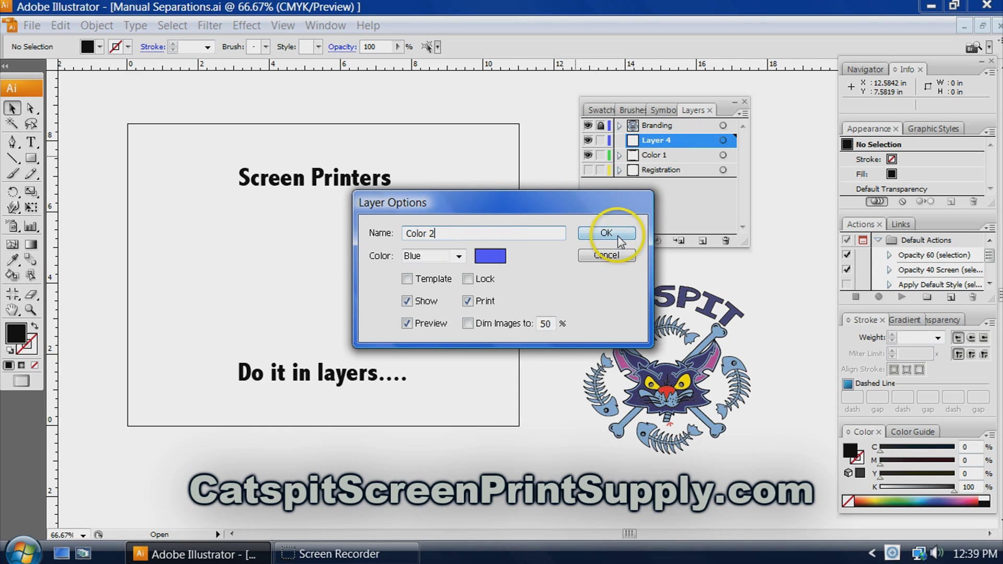
pyautogui.click(620, 238)
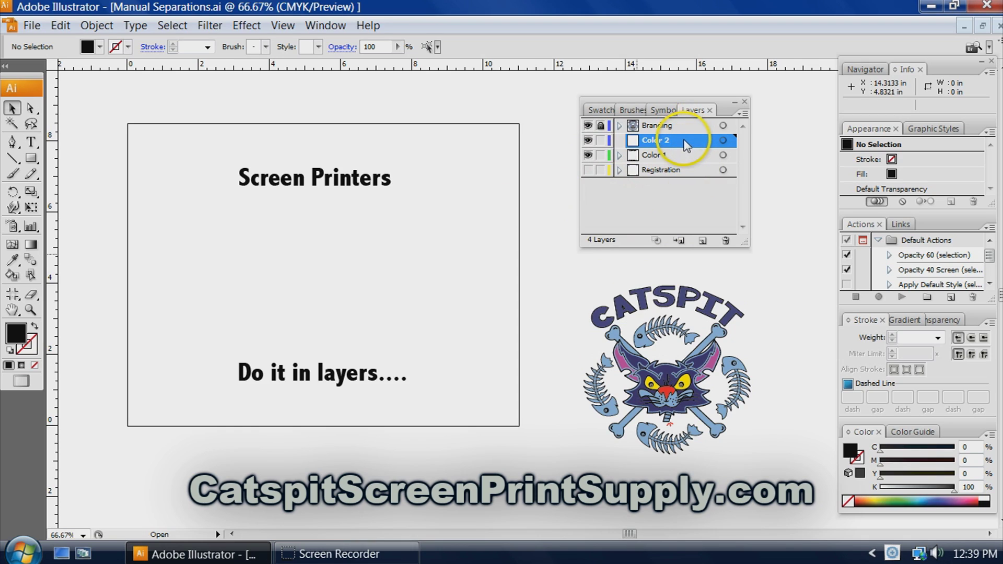
pyautogui.click(588, 155)
# Show Color 1 again, then draw a trial rectangle below the heading and delete it.
pyautogui.click(588, 155)
pyautogui.click(588, 155)
pyautogui.click(588, 155)
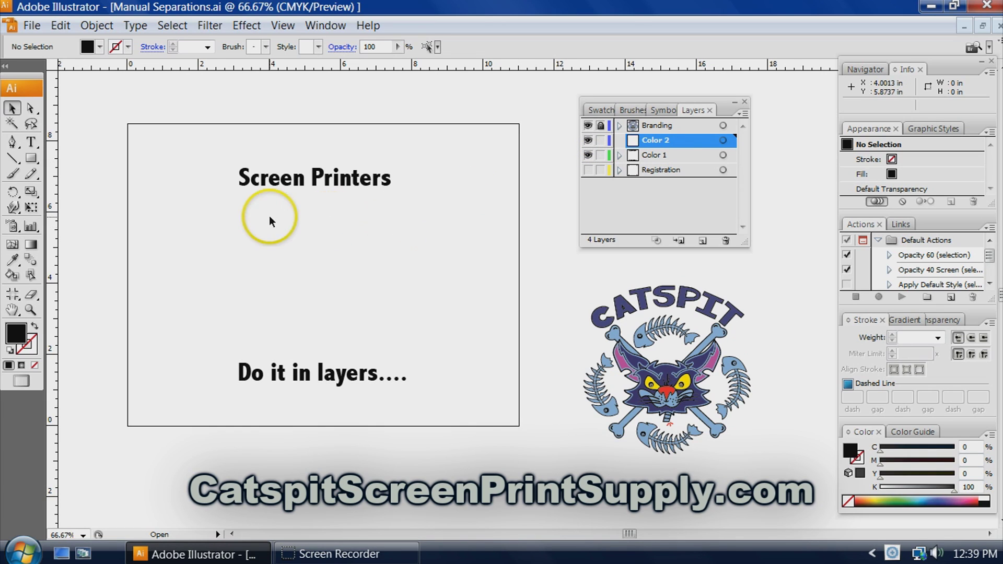
pyautogui.click(31, 158)
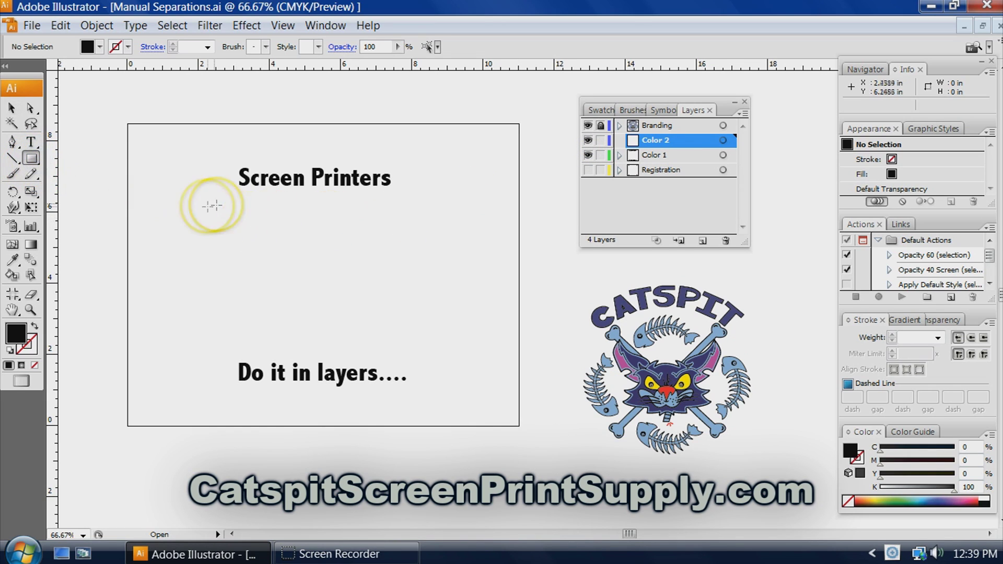
pyautogui.moveTo(202, 208); pyautogui.dragTo(414, 295)
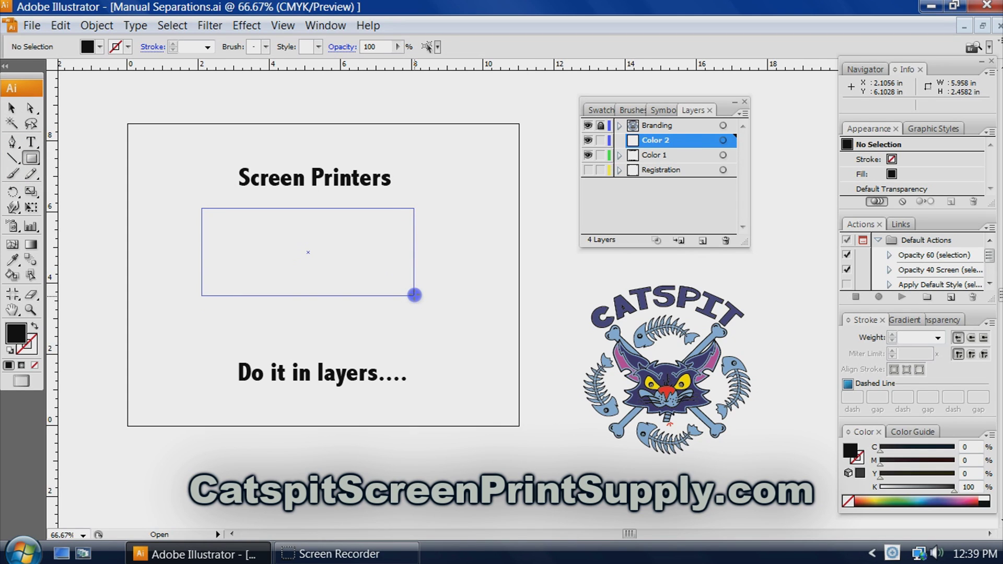
pyautogui.moveTo(415, 296); pyautogui.dragTo(414, 295)
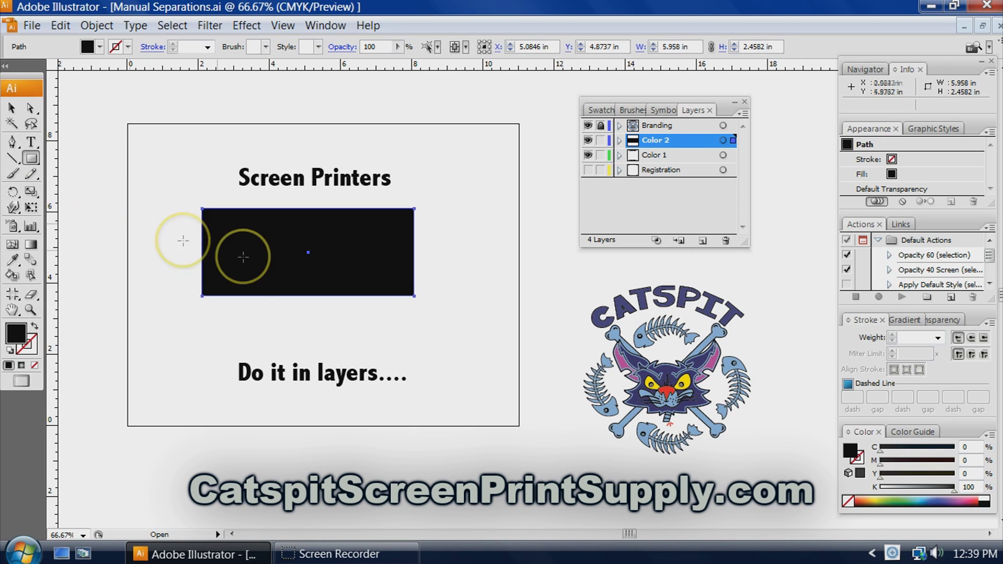
pyautogui.press('Delete')
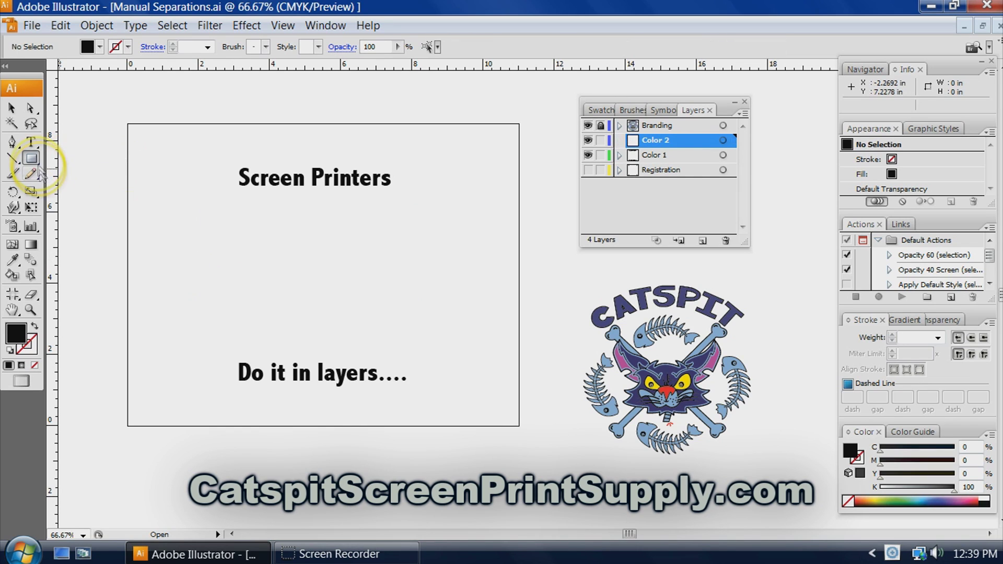
# Draw an ellipse between the two headings and shift it slightly up and left.
pyautogui.moveTo(37, 163); pyautogui.dragTo(77, 194)
pyautogui.moveTo(254, 212); pyautogui.dragTo(417, 355)
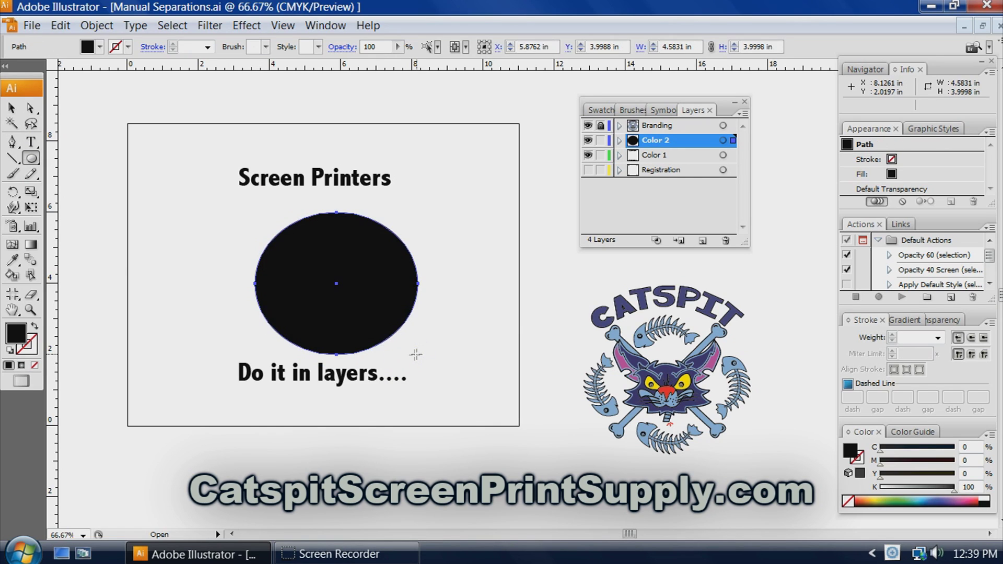
pyautogui.click(11, 109)
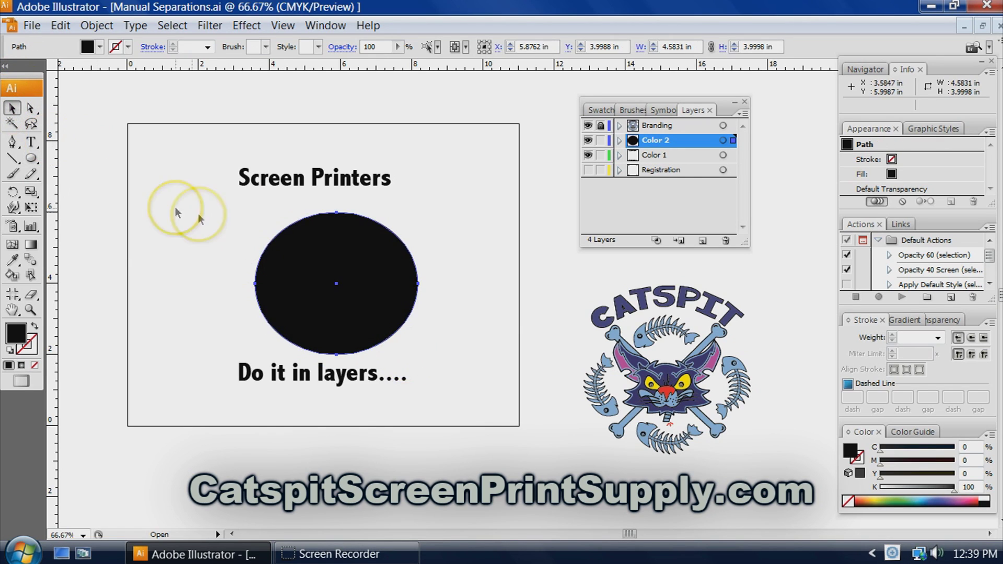
pyautogui.moveTo(340, 291); pyautogui.dragTo(329, 283)
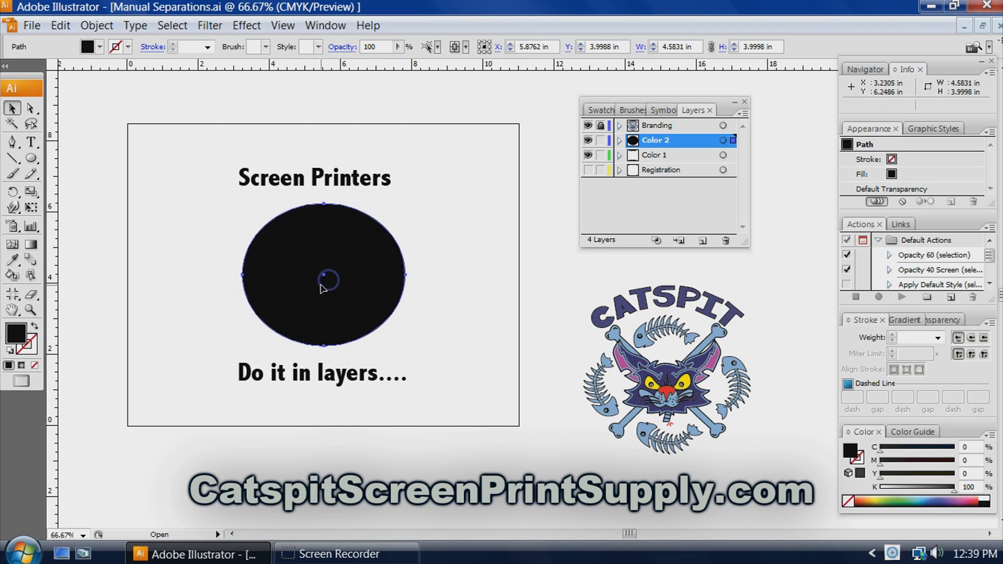
# Give the ellipse no fill and a near-black 8 pt outline.
pyautogui.doubleClick(17, 332)
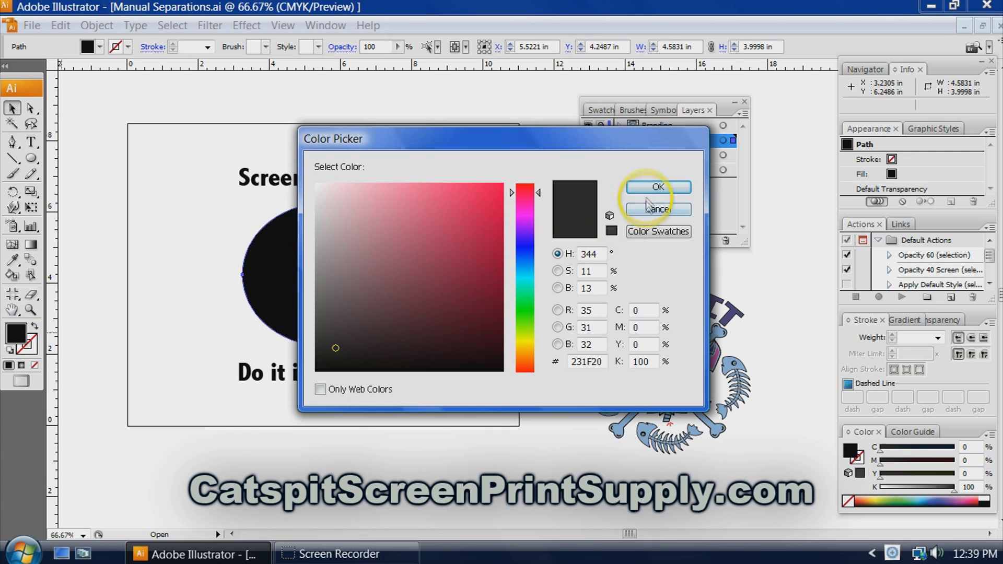
pyautogui.click(658, 187)
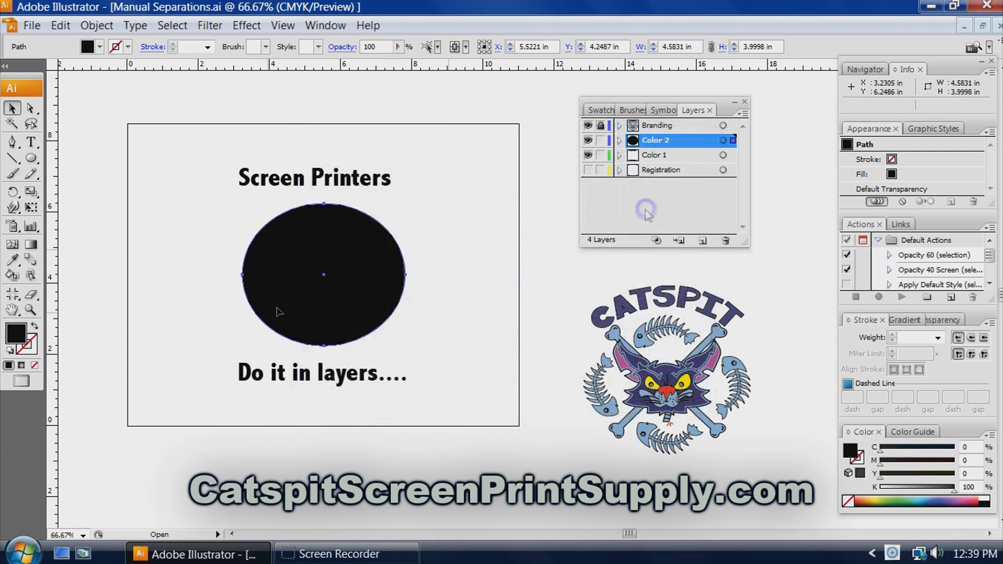
pyautogui.click(34, 365)
pyautogui.doubleClick(33, 351)
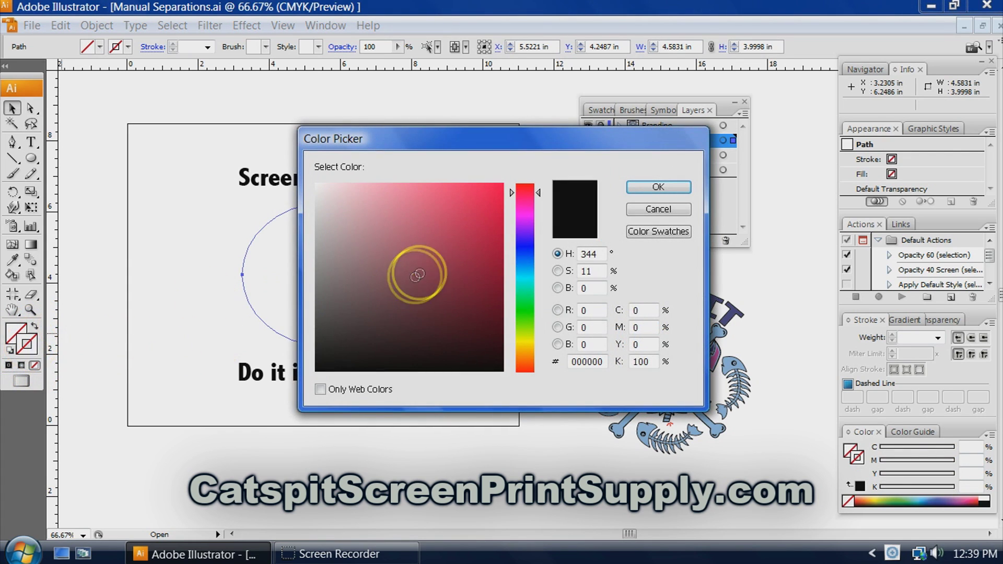
pyautogui.moveTo(415, 268)
pyautogui.mouseDown()
pyautogui.moveTo(501, 302)
pyautogui.moveTo(500, 368)
pyautogui.mouseUp()
pyautogui.click(657, 189)
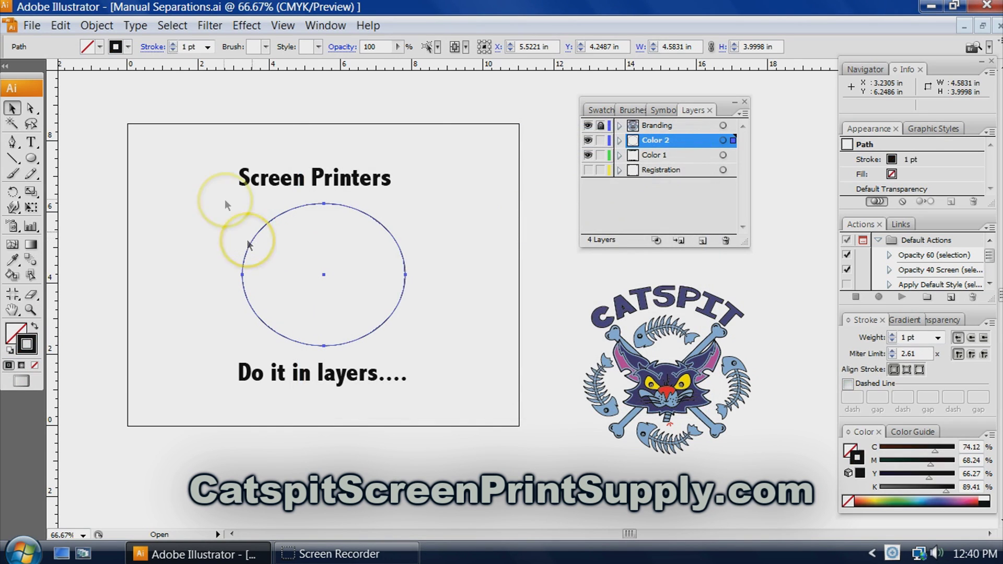
pyautogui.click(174, 44)
pyautogui.click(174, 45)
pyautogui.click(173, 44)
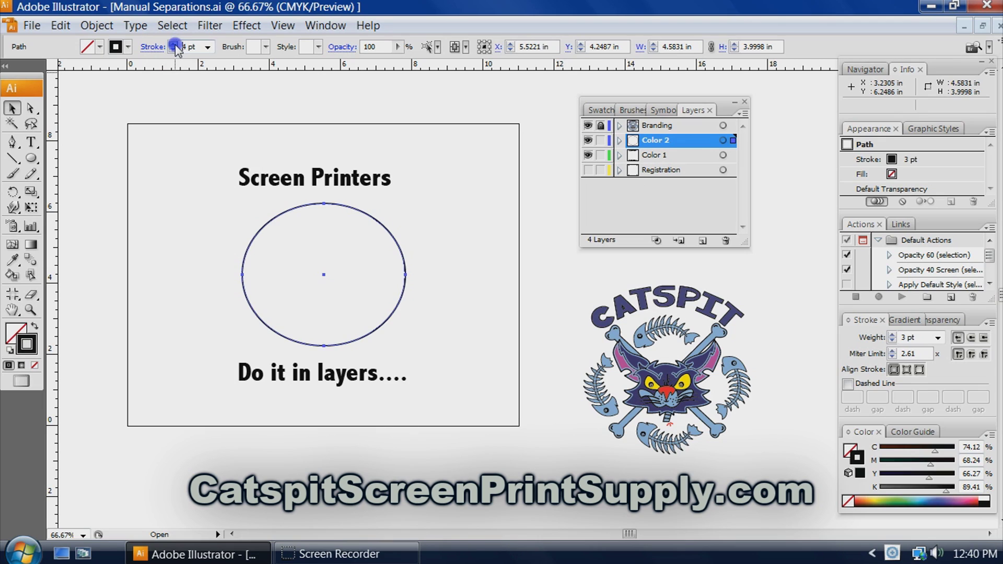
pyautogui.click(174, 44)
pyautogui.click(173, 44)
pyautogui.click(174, 44)
pyautogui.click(173, 44)
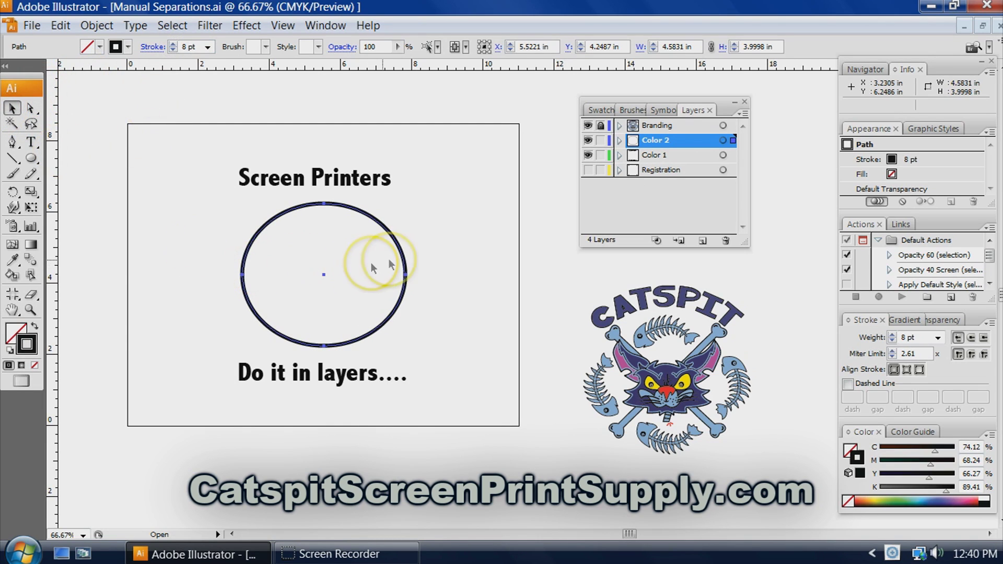
pyautogui.moveTo(403, 261); pyautogui.dragTo(403, 262)
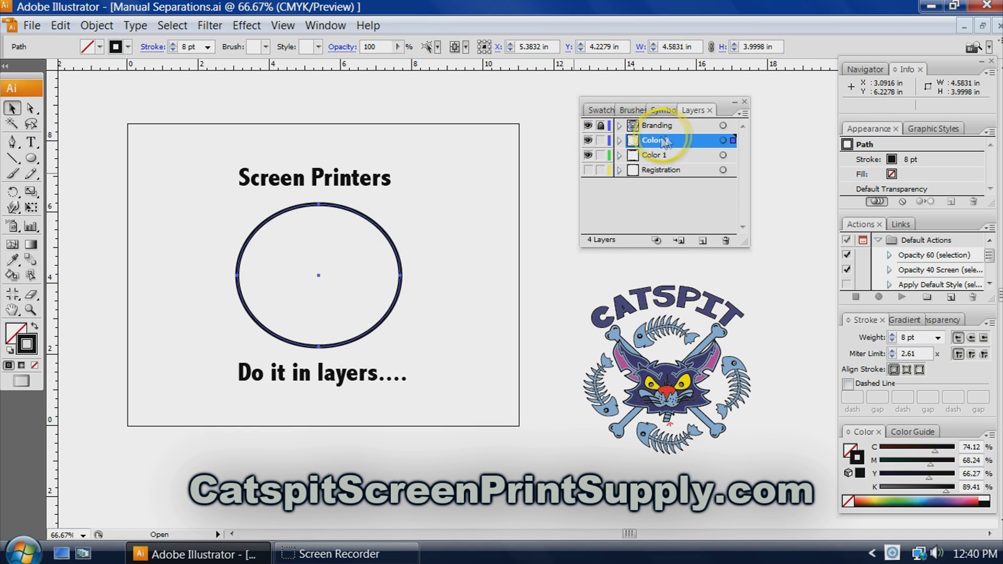
# Toggle the Color 2 layer's visibility to preview the circle.
pyautogui.click(588, 140)
pyautogui.click(588, 141)
pyautogui.click(588, 140)
pyautogui.click(588, 141)
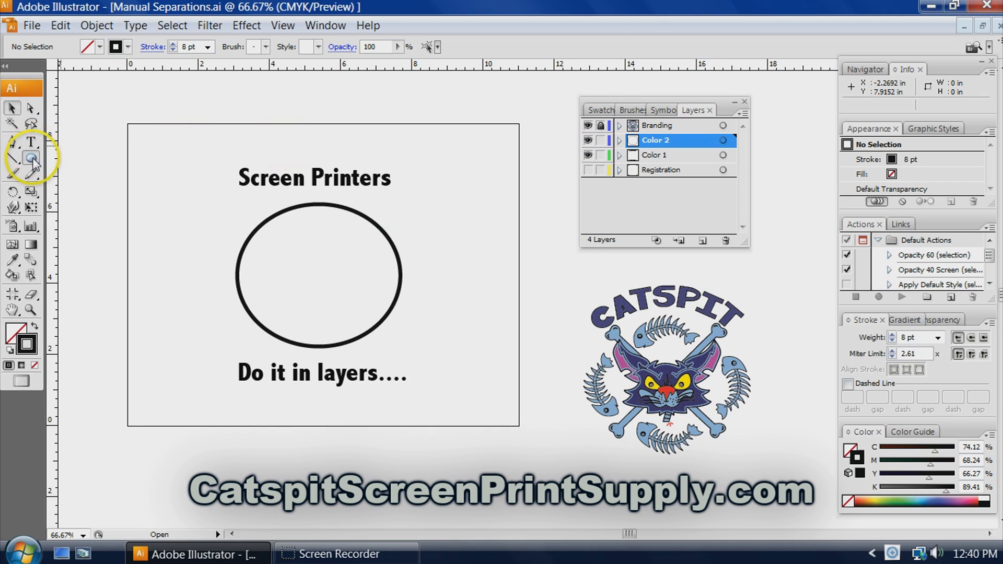
pyautogui.moveTo(31, 157); pyautogui.dragTo(49, 162)
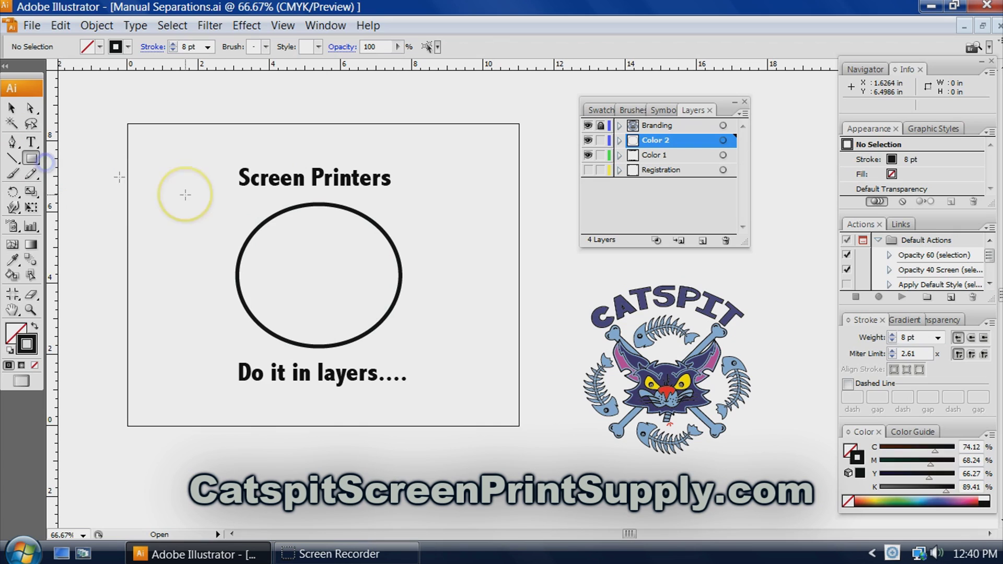
# Draw a tall, thin vertical rectangle left of the circle with a 3 pt stroke.
pyautogui.moveTo(166, 186); pyautogui.dragTo(165, 367)
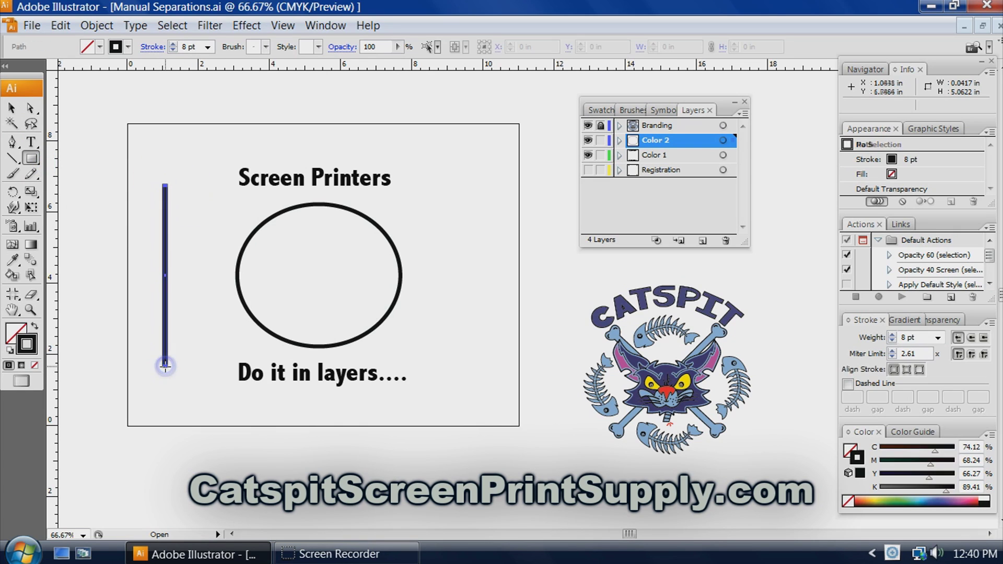
pyautogui.click(174, 49)
pyautogui.click(173, 49)
pyautogui.click(173, 50)
pyautogui.click(174, 49)
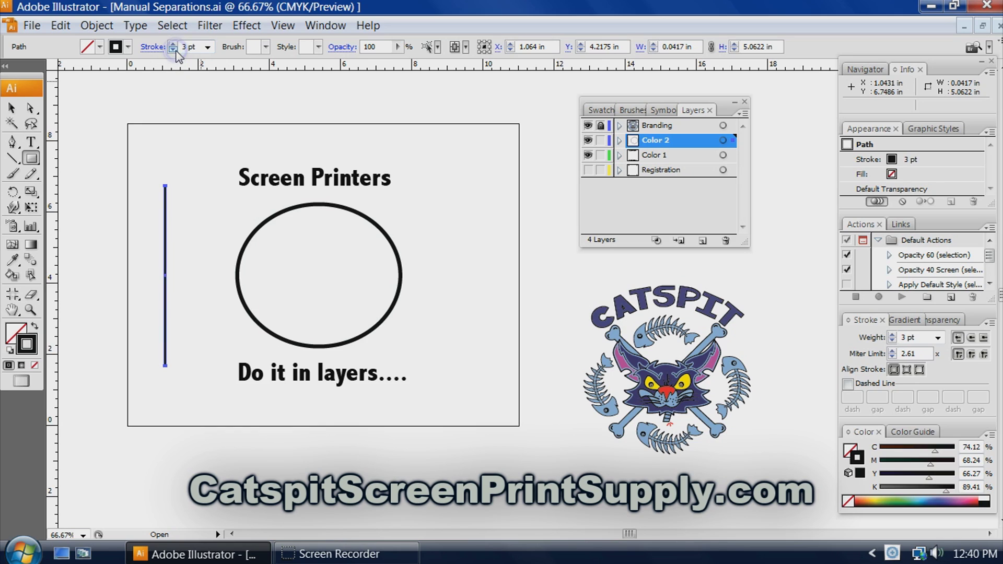
# Shorten the line, centre it on the circle, make it 4.625 in tall, and paste a copy.
pyautogui.click(12, 108)
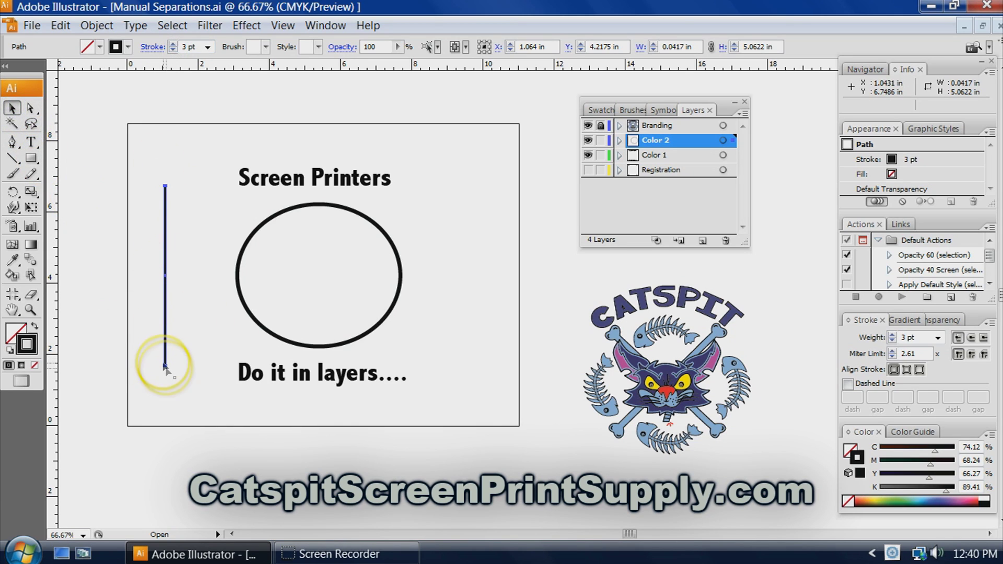
pyautogui.click(32, 190)
pyautogui.moveTo(165, 365); pyautogui.dragTo(162, 351)
pyautogui.click(11, 107)
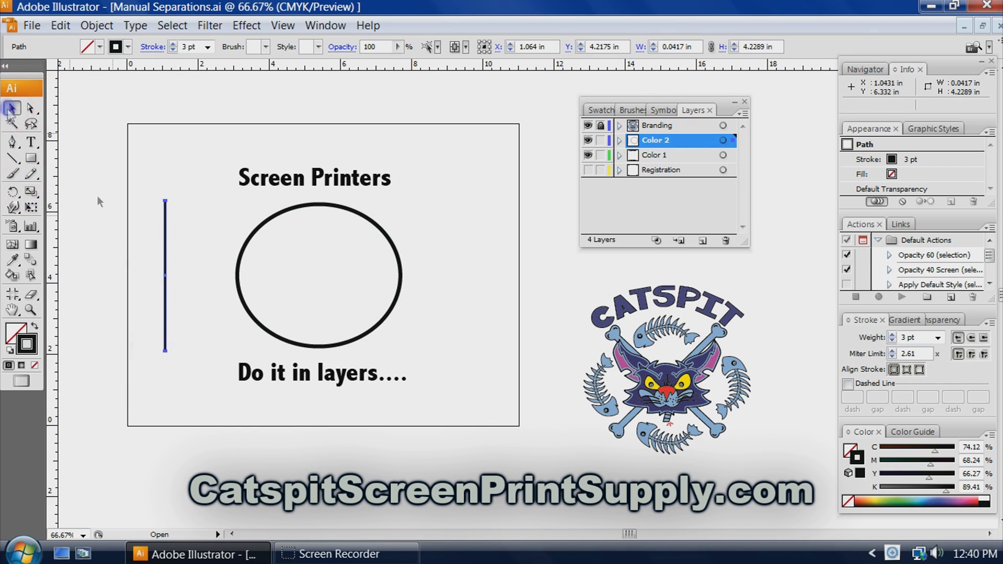
pyautogui.click(174, 290)
pyautogui.moveTo(167, 283); pyautogui.dragTo(316, 281)
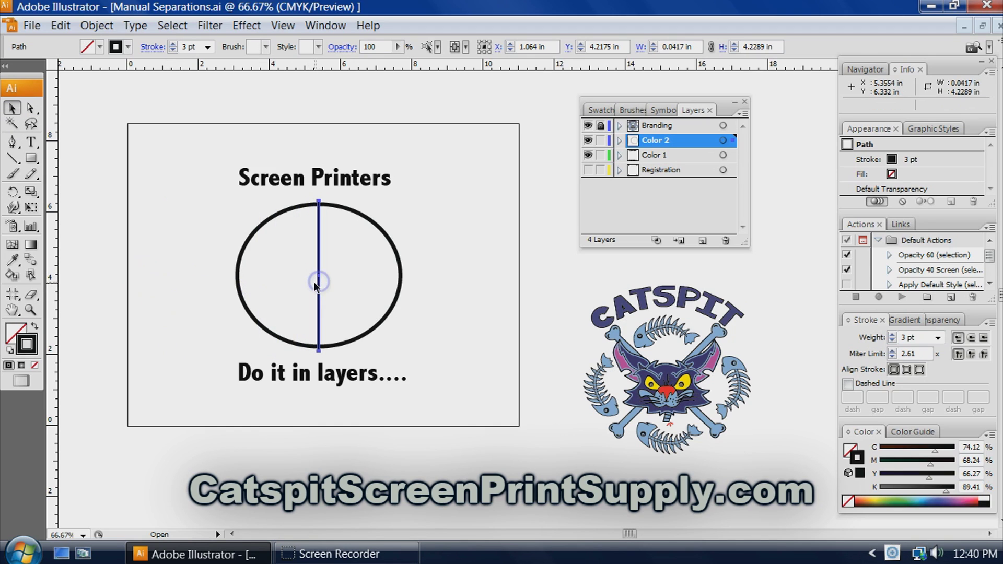
pyautogui.click(734, 44)
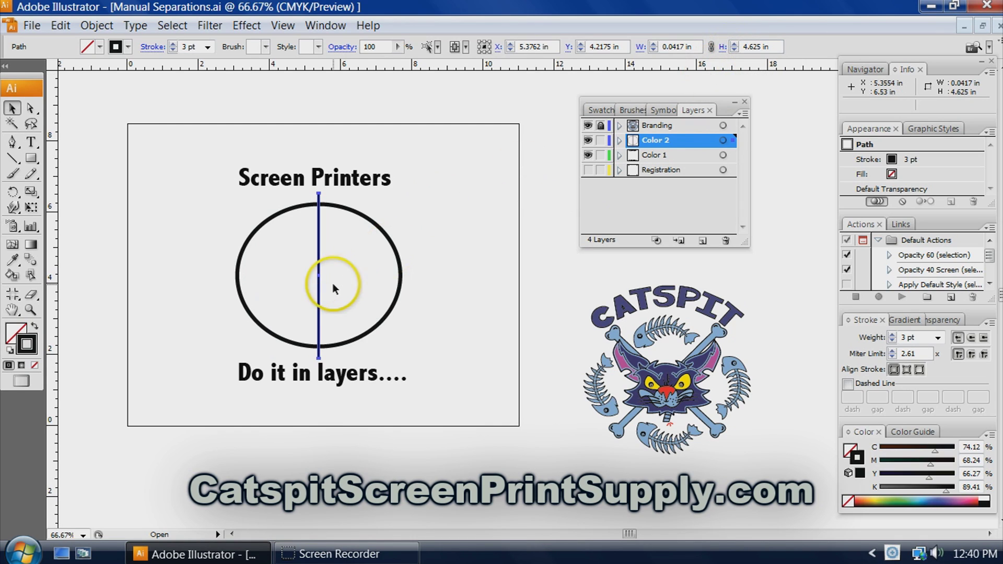
pyautogui.hotkey('ctrl', 'v')
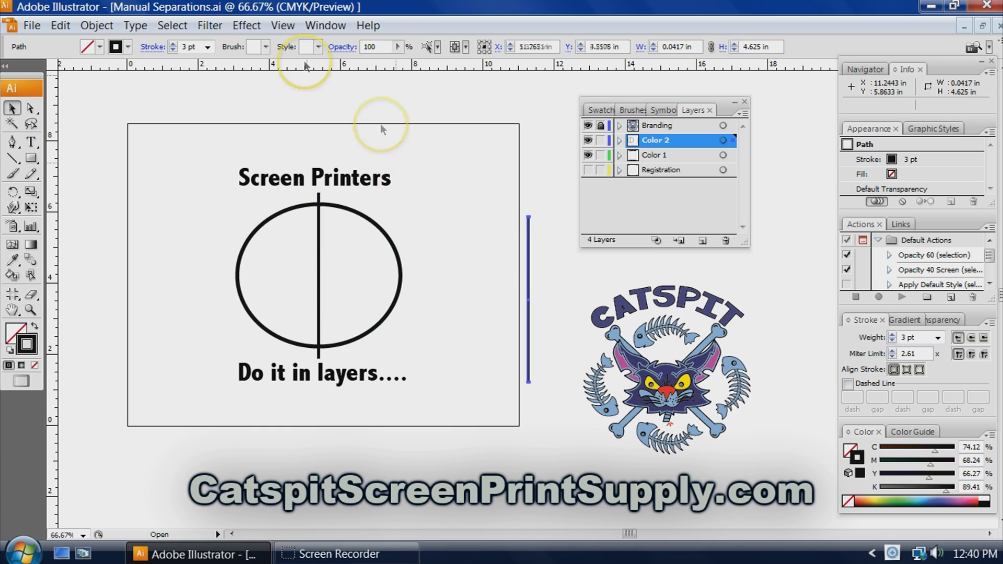
# Rotate the pasted line copy to horizontal, centre it on the circle, and set its height to 0 in.
pyautogui.click(96, 25)
pyautogui.moveTo(119, 69)
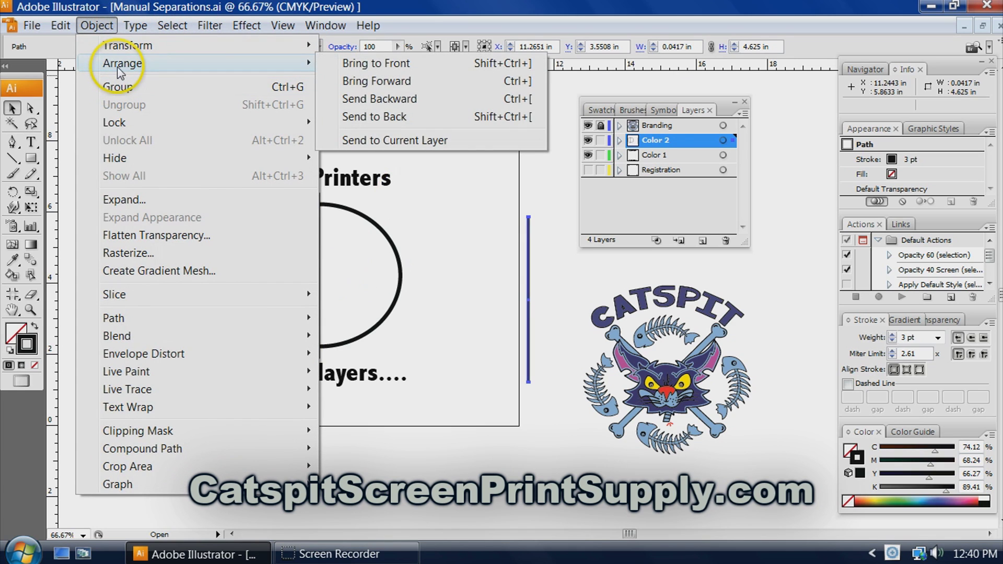
pyautogui.moveTo(119, 46)
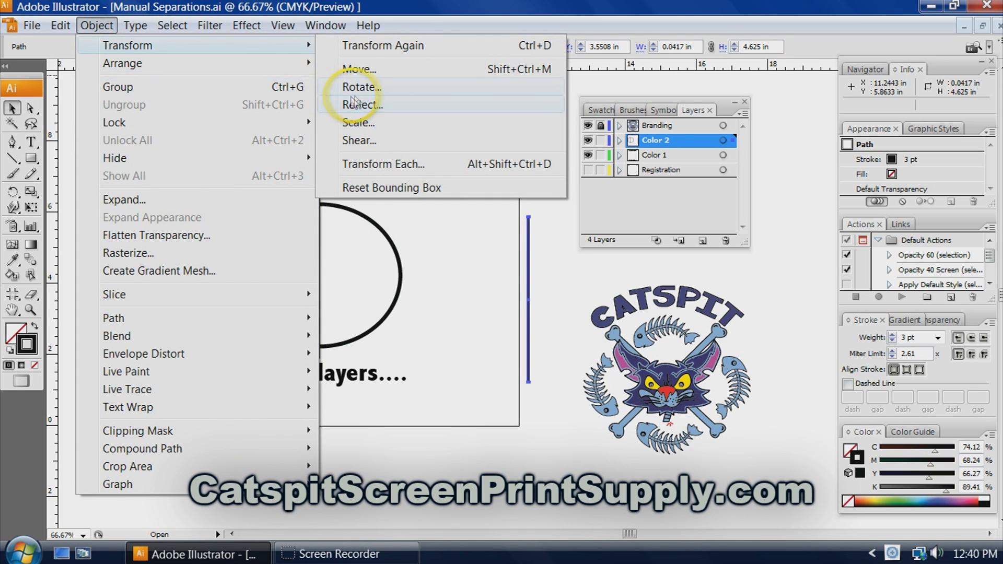
pyautogui.click(359, 87)
pyautogui.click(578, 238)
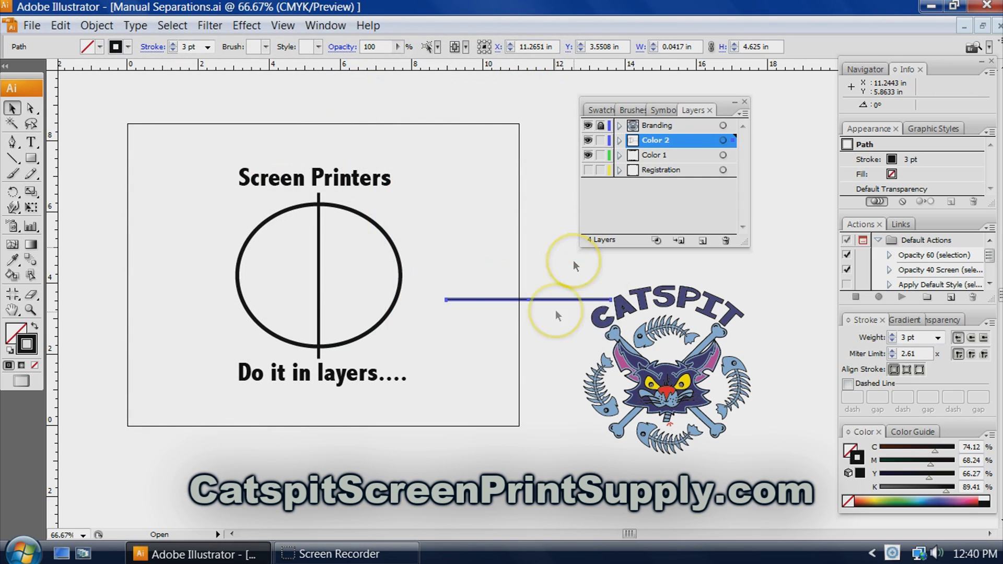
pyautogui.moveTo(554, 302); pyautogui.dragTo(348, 279)
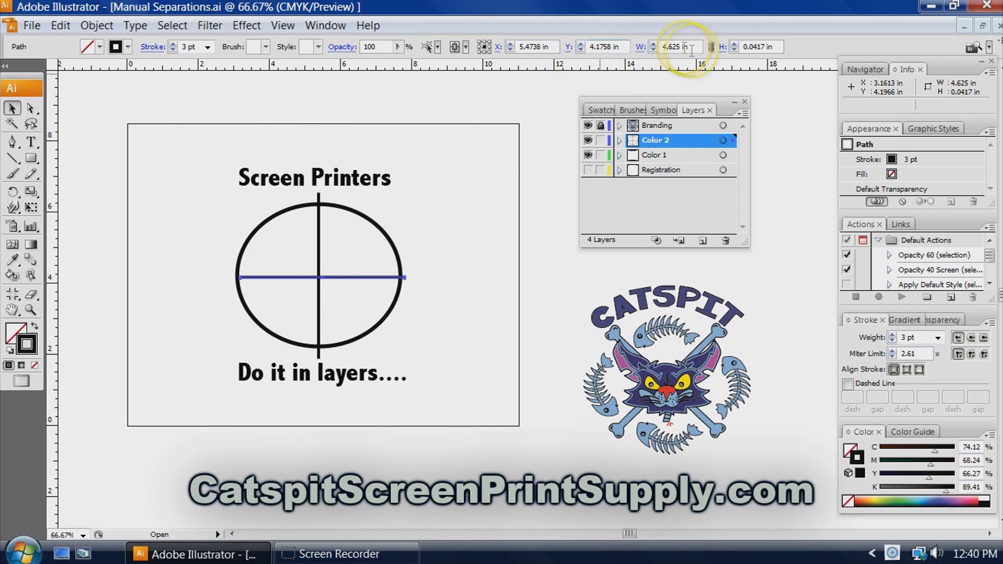
pyautogui.click(735, 45)
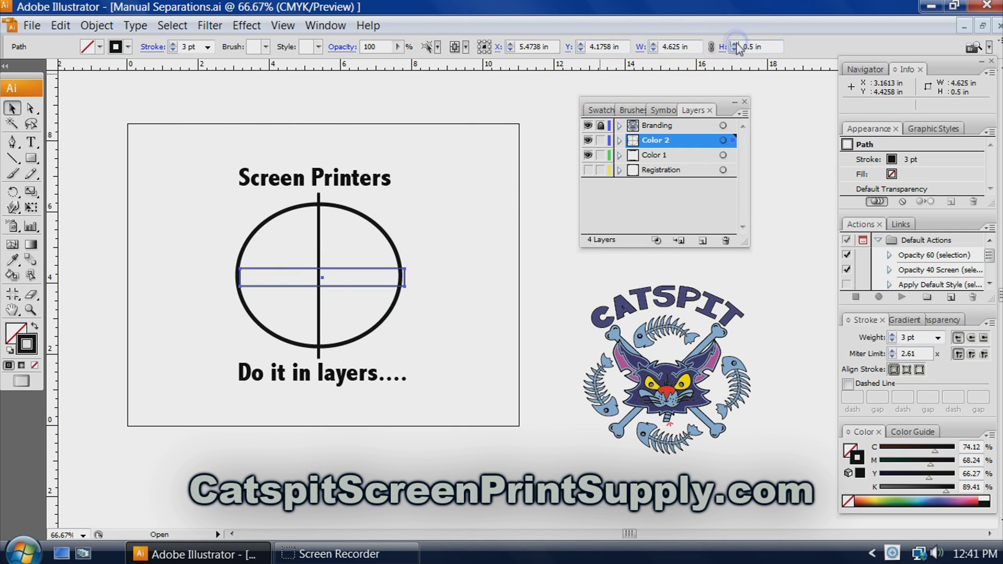
pyautogui.click(735, 49)
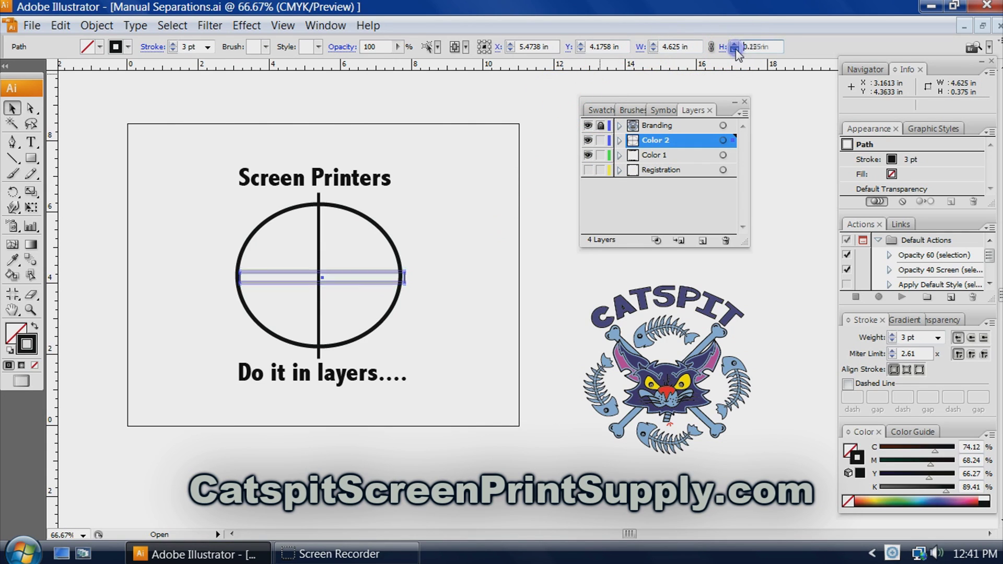
# Stretch the horizontal line with Free Transform so it extends past the circle's sides.
pyautogui.click(32, 208)
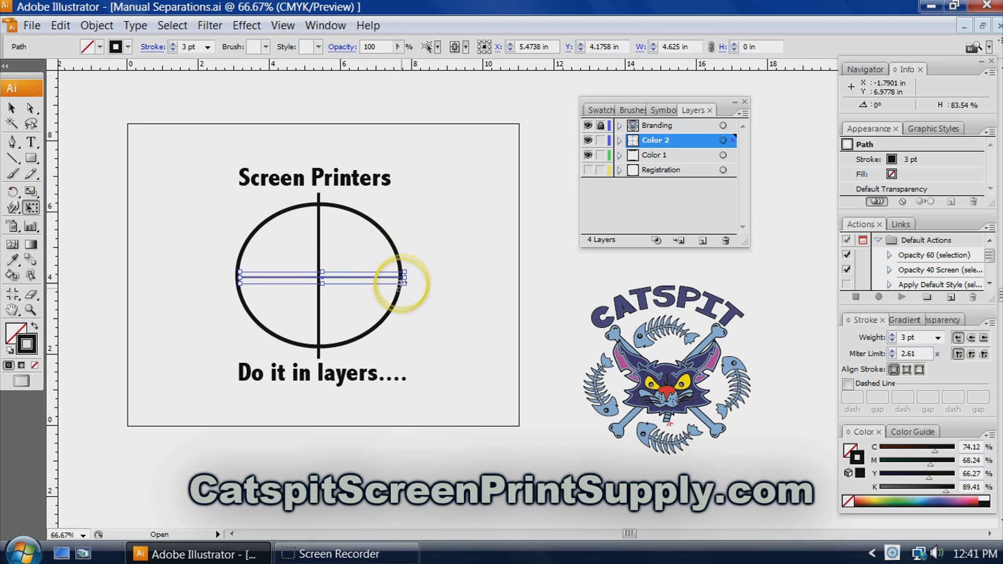
pyautogui.moveTo(406, 280); pyautogui.dragTo(439, 278)
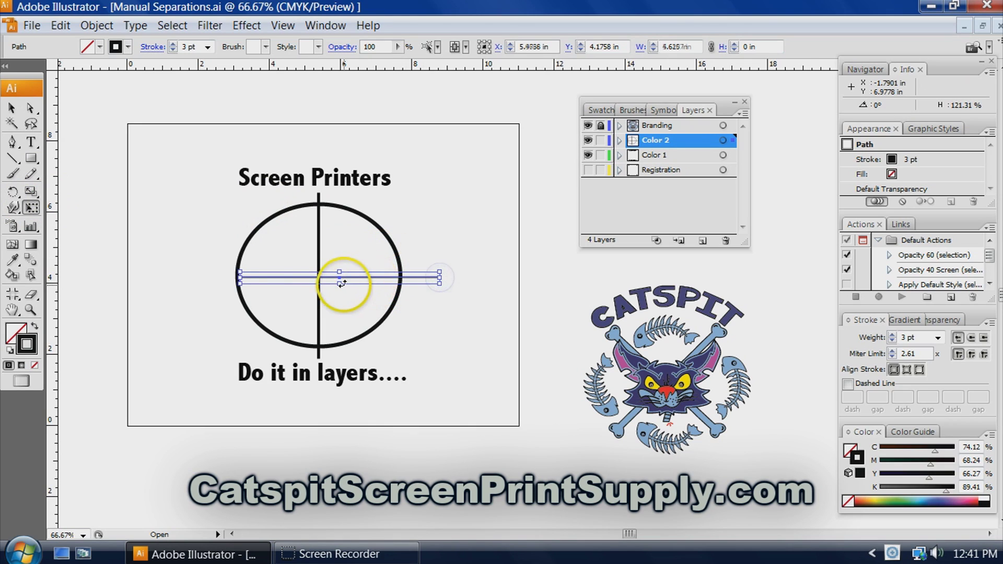
pyautogui.moveTo(340, 285); pyautogui.dragTo(340, 286)
pyautogui.click(12, 108)
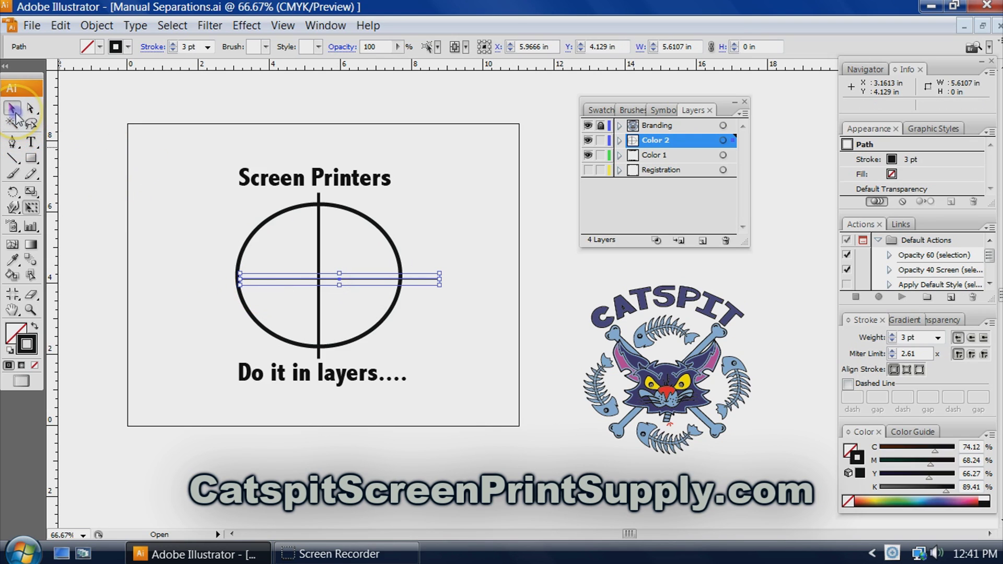
# Set the horizontal line's stroke weight to 5 pt.
pyautogui.click(172, 44)
pyautogui.click(162, 47)
pyautogui.click(173, 44)
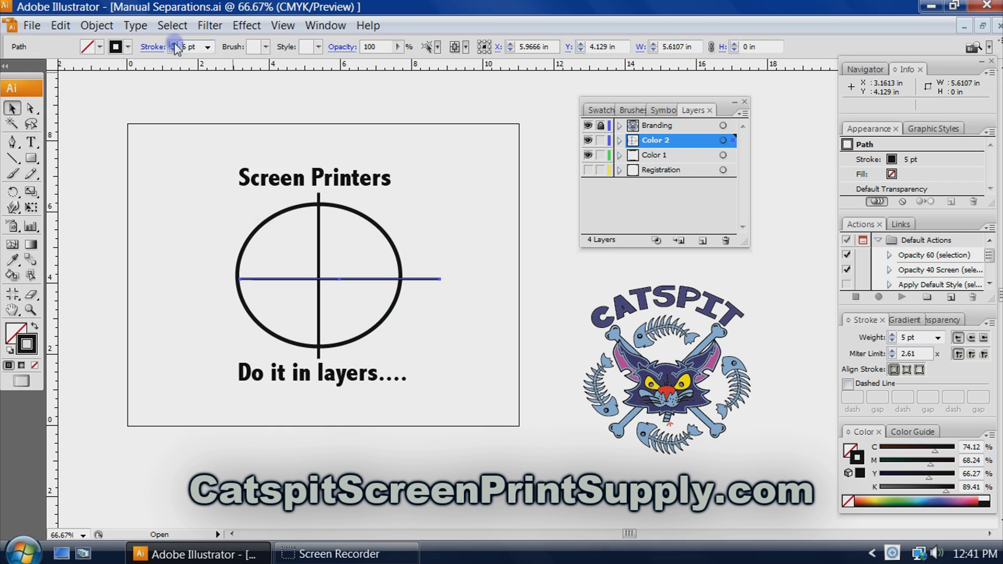
pyautogui.click(173, 44)
pyautogui.click(173, 50)
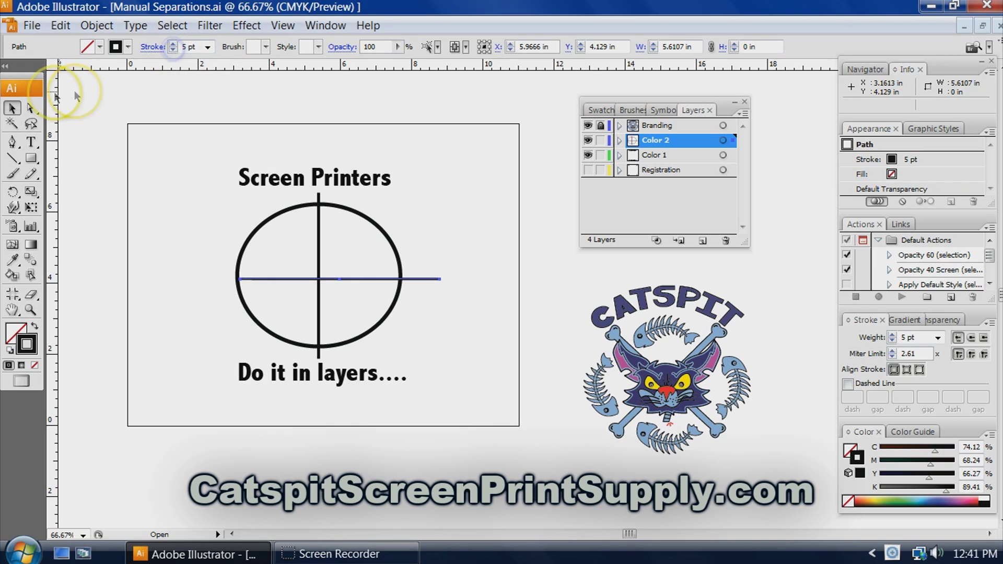
# Marquee-select the circle and both crosshair lines, then clear the selection.
pyautogui.click(331, 282)
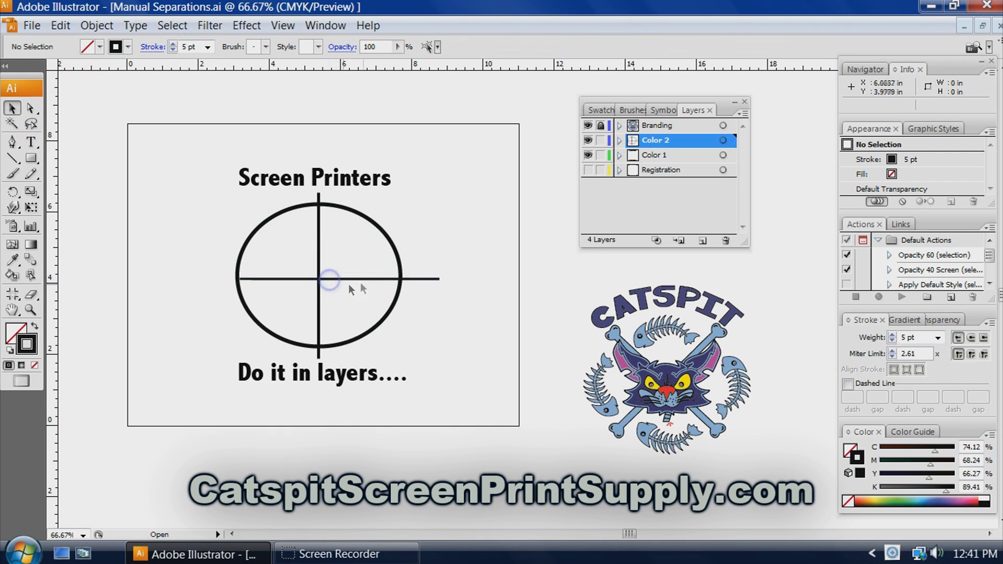
pyautogui.click(413, 278)
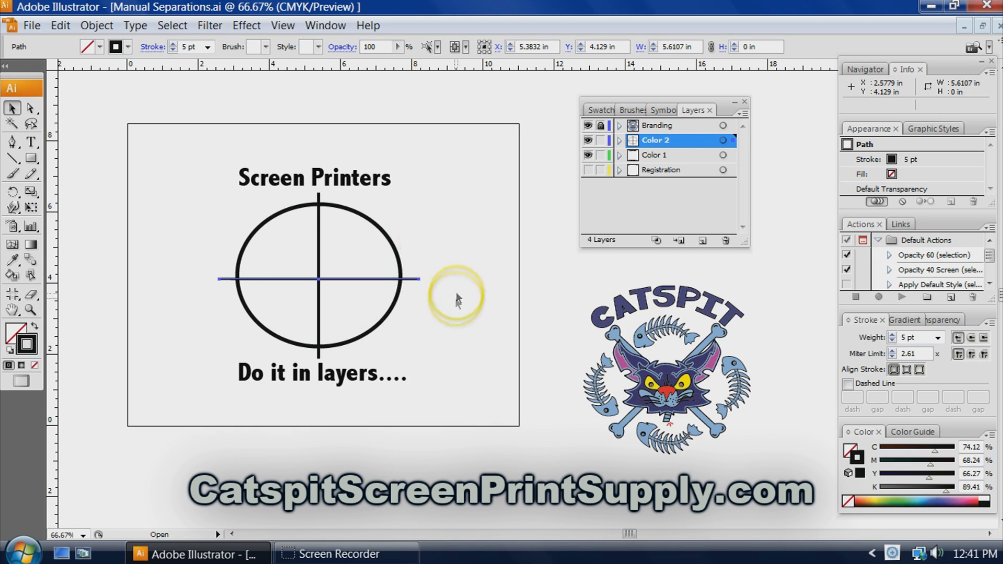
pyautogui.click(459, 251)
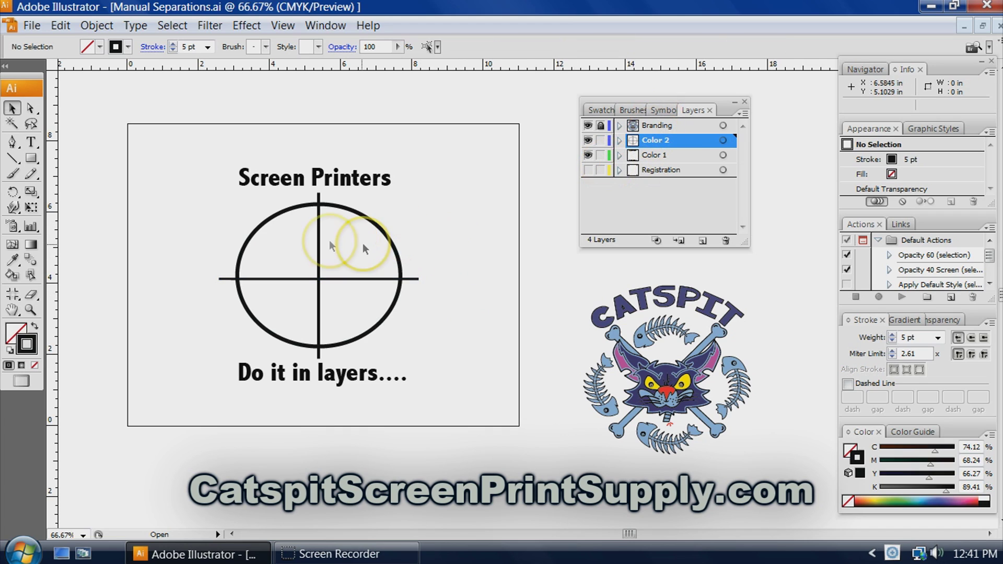
pyautogui.moveTo(224, 213); pyautogui.dragTo(480, 328)
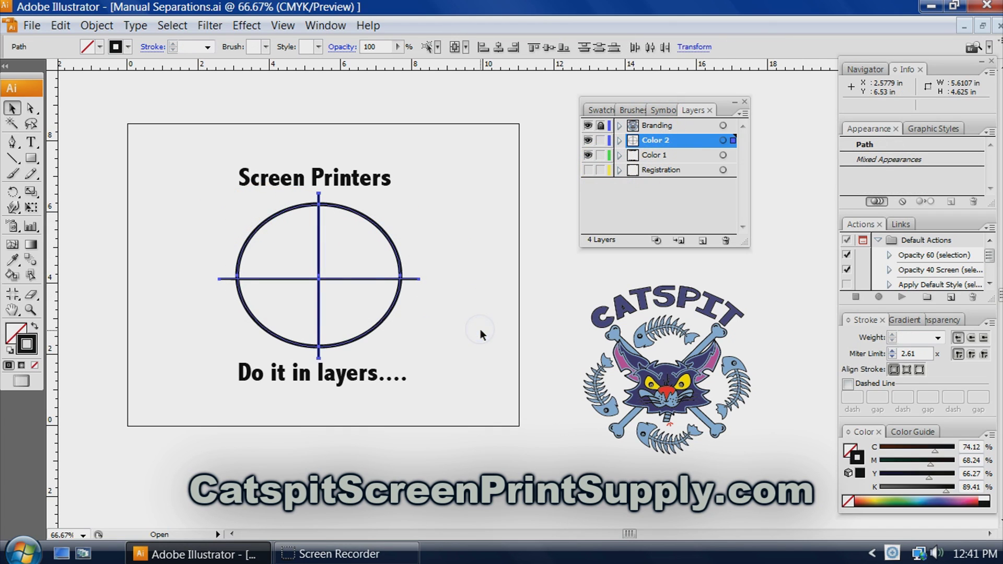
pyautogui.click(488, 227)
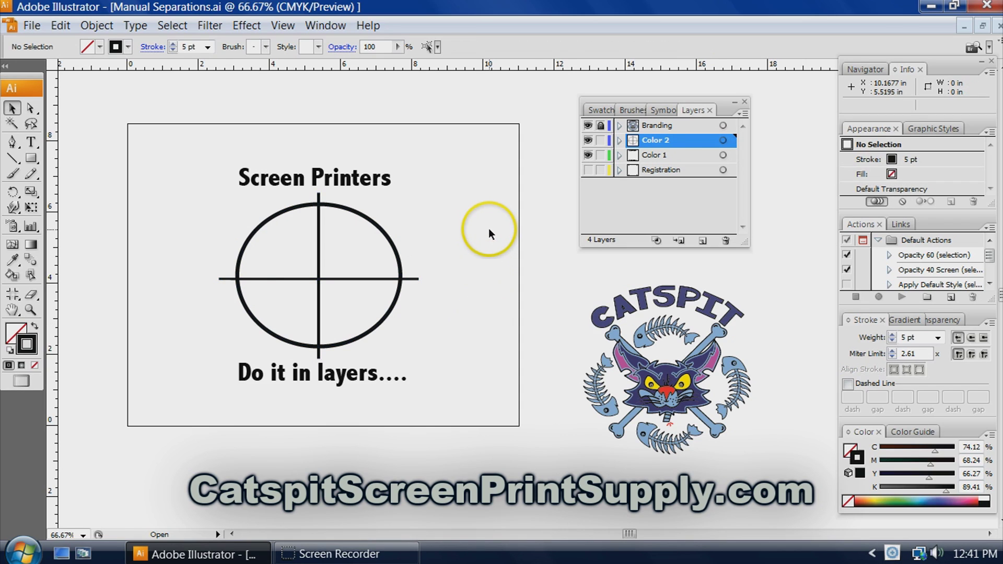
# Create a new layer, paste the circle-and-crosshair copy into it, and name it Color 3.
pyautogui.click(703, 240)
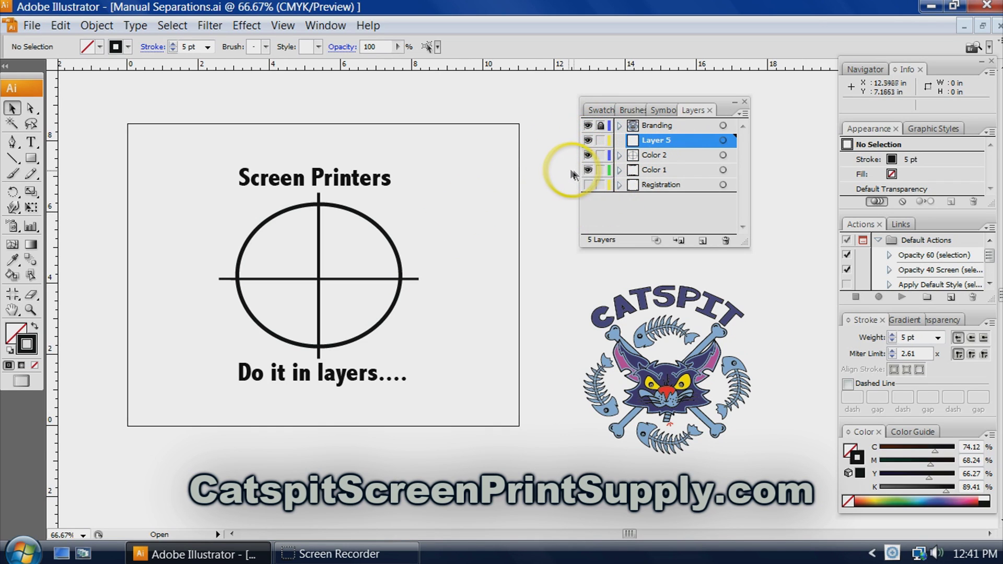
pyautogui.hotkey('ctrl', 'v')
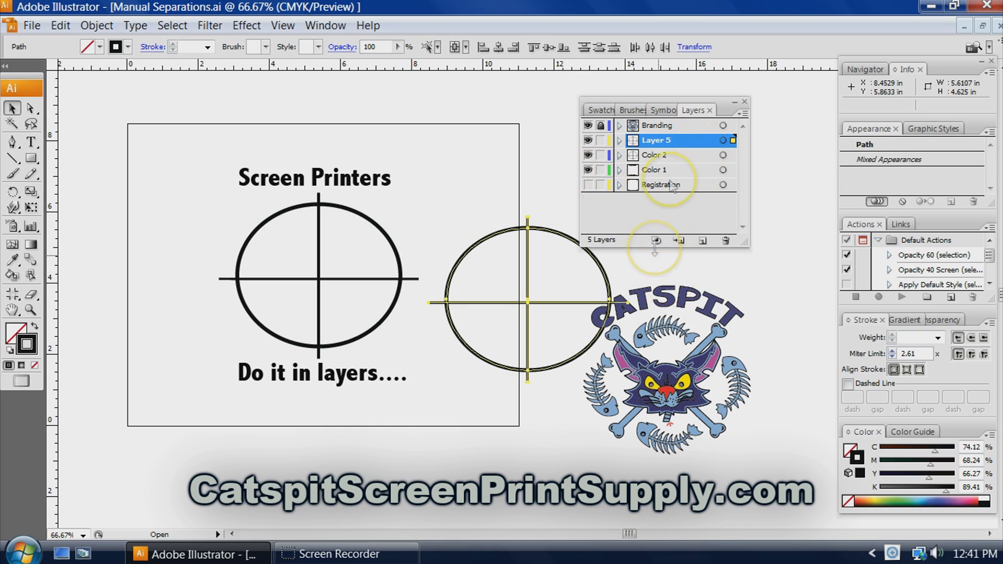
pyautogui.doubleClick(668, 140)
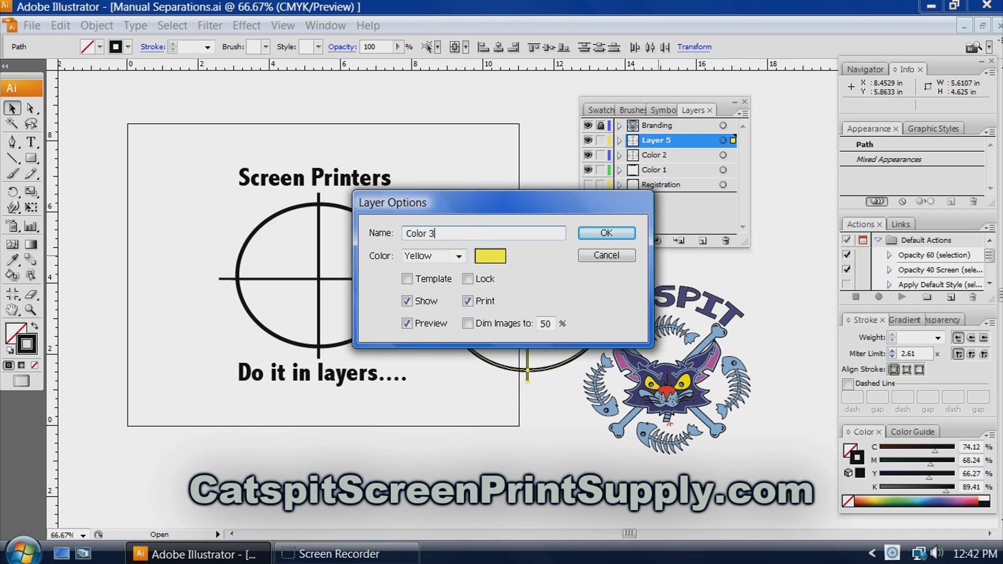
pyautogui.write('Color 3')
pyautogui.click(605, 232)
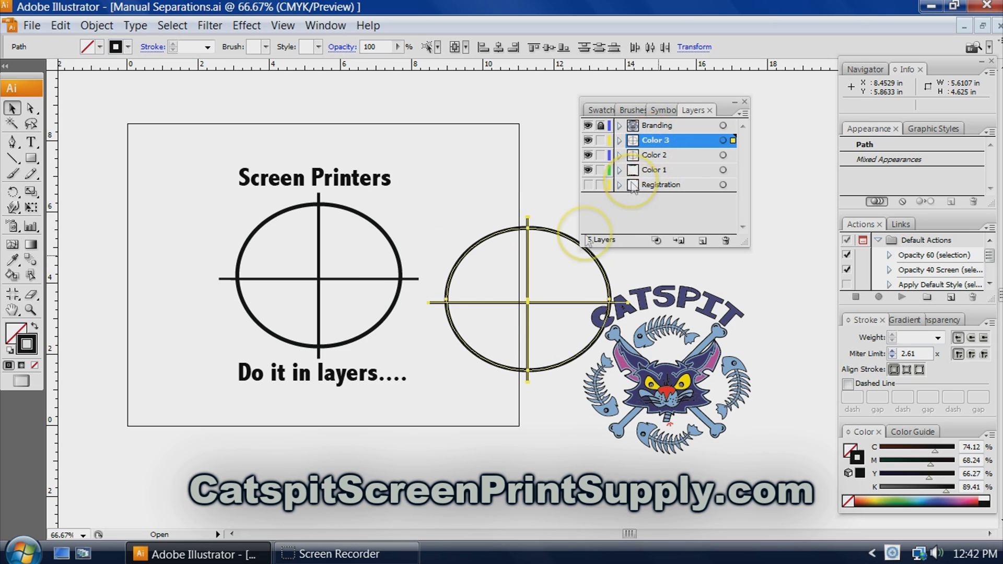
pyautogui.click(527, 311)
# Drag the pasted crosshair onto the original and nudge it up and right with the arrow keys.
pyautogui.moveTo(527, 310); pyautogui.dragTo(313, 291)
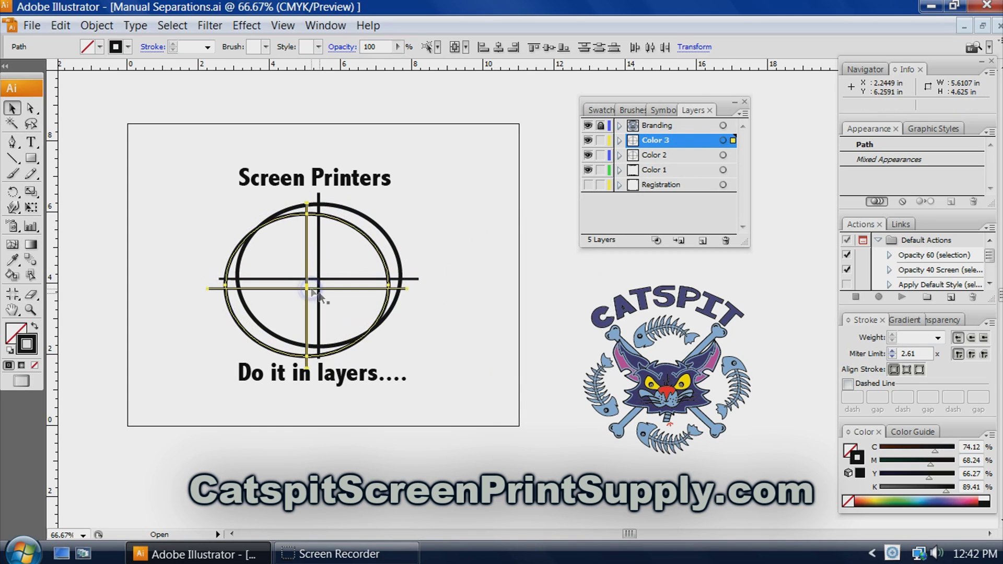
pyautogui.press('Up')
pyautogui.press('Up')
pyautogui.press('Up')
pyautogui.press('Right')
pyautogui.press('Right')
pyautogui.press('Right')
# Nudge the copy up, deselect, preview Color 3, then hide the Color 1, 2 and 3 layers.
pyautogui.press('Up')
pyautogui.press('Up')
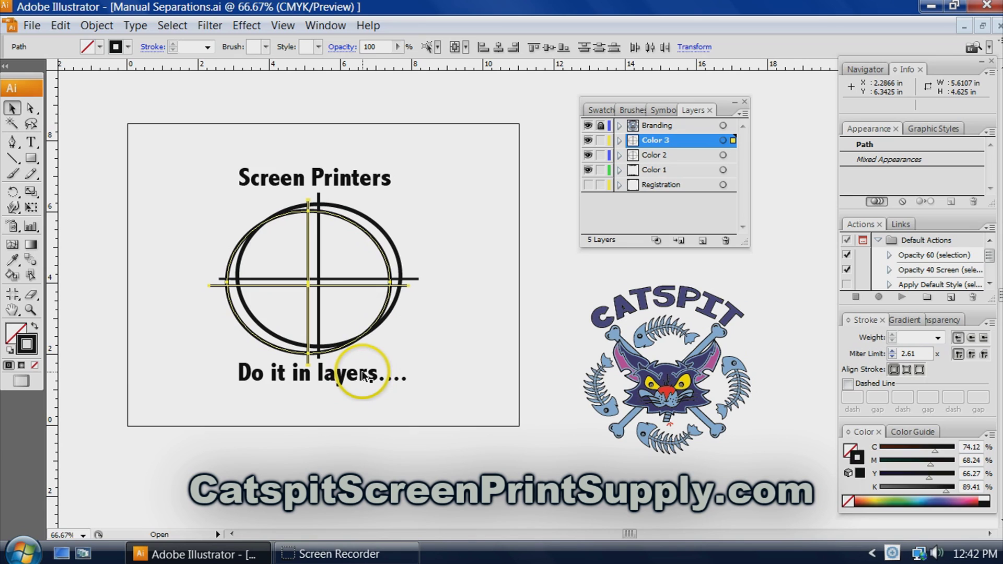
pyautogui.click(573, 333)
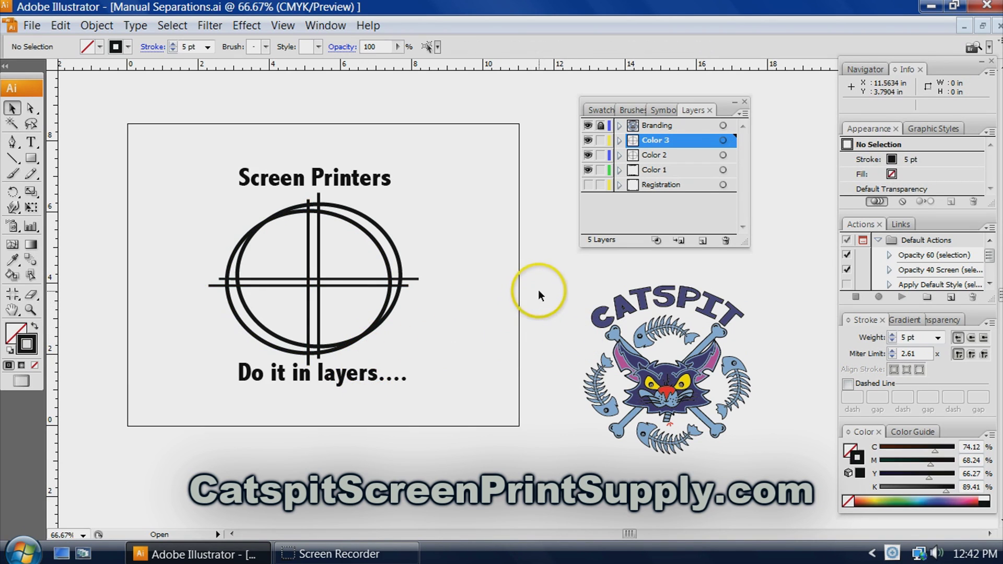
pyautogui.click(589, 140)
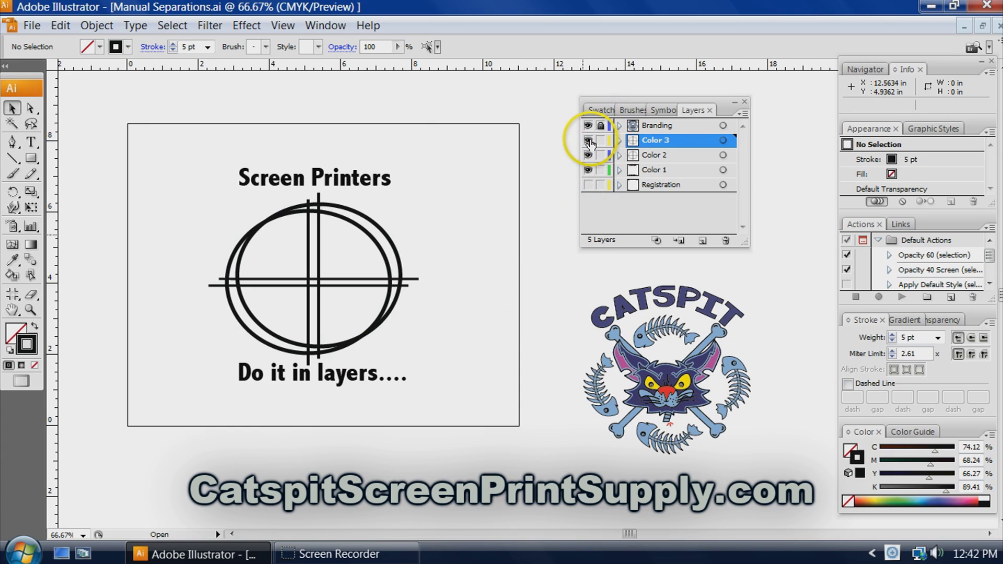
pyautogui.click(588, 140)
pyautogui.click(589, 140)
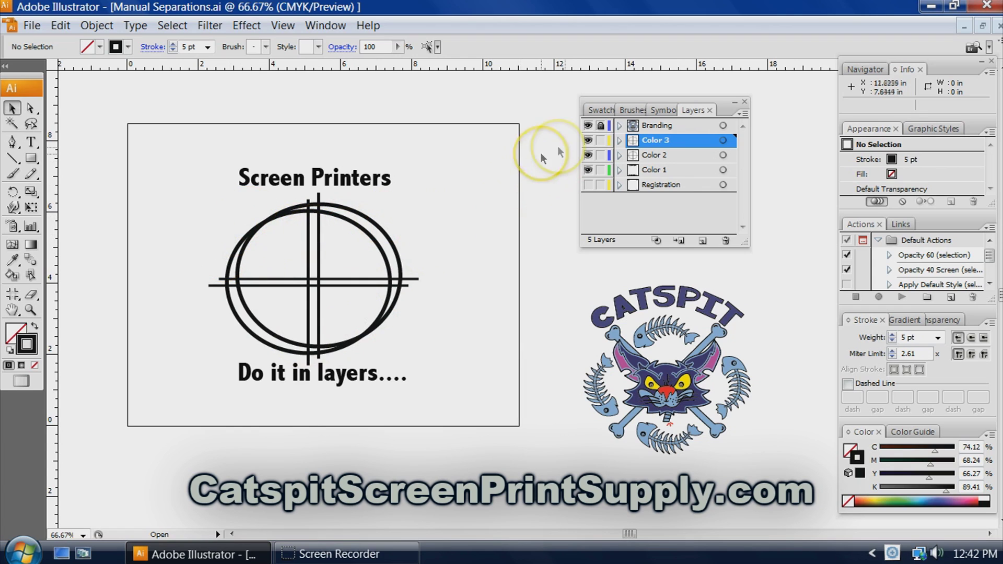
pyautogui.moveTo(588, 140); pyautogui.dragTo(587, 163)
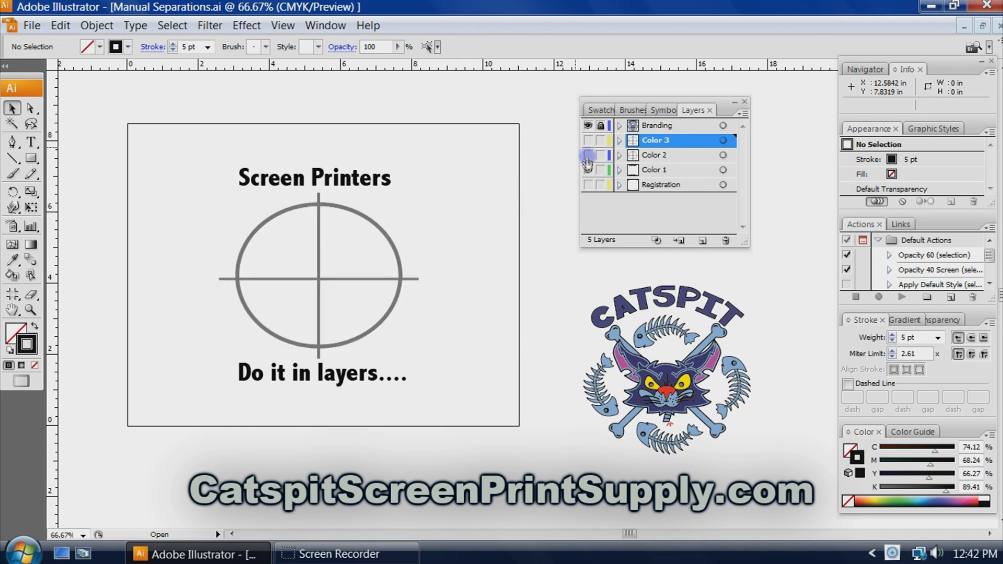
# Make the Color 1, Color 2, Color 3 and Registration layers visible.
pyautogui.click(587, 168)
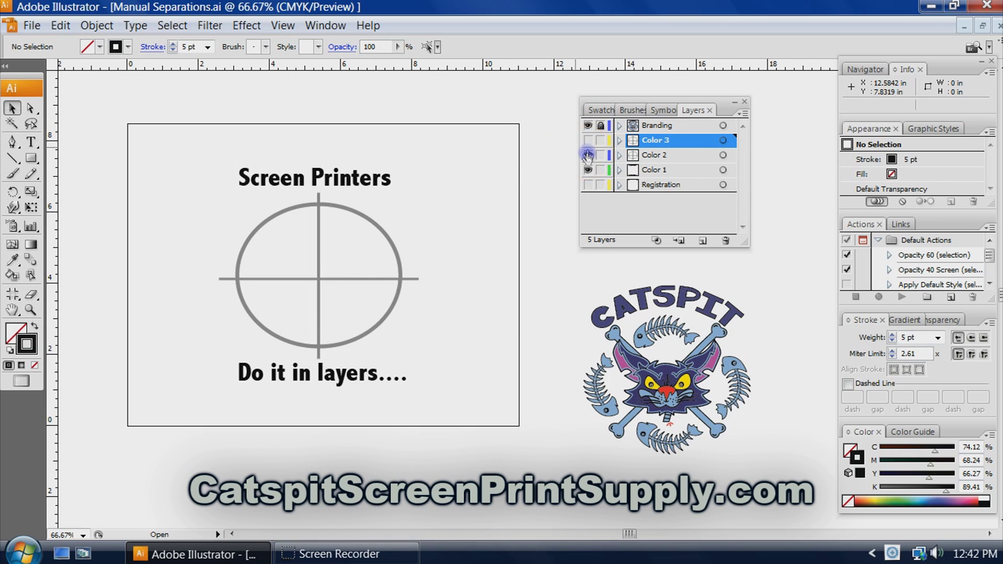
pyautogui.click(587, 155)
pyautogui.click(587, 140)
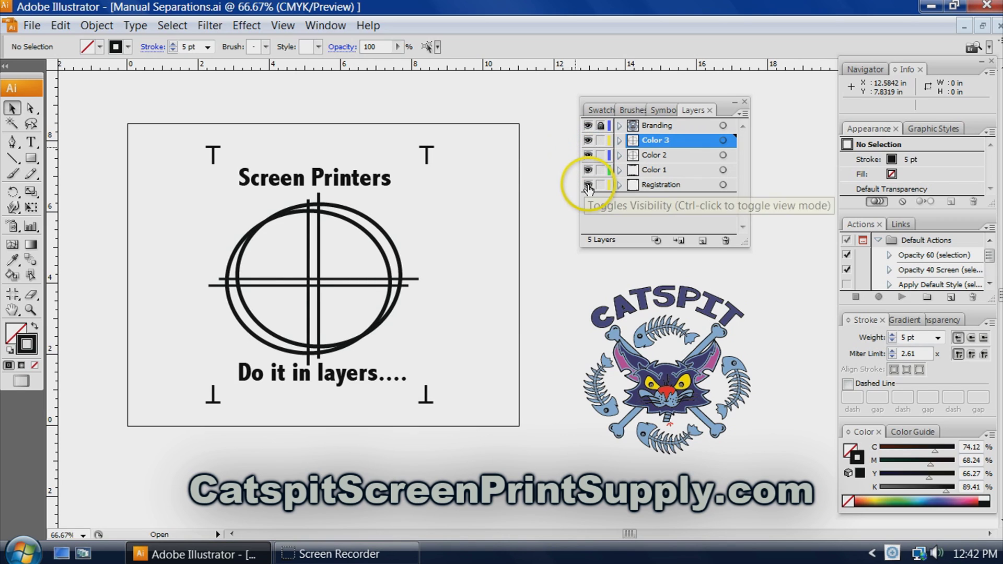
pyautogui.click(587, 185)
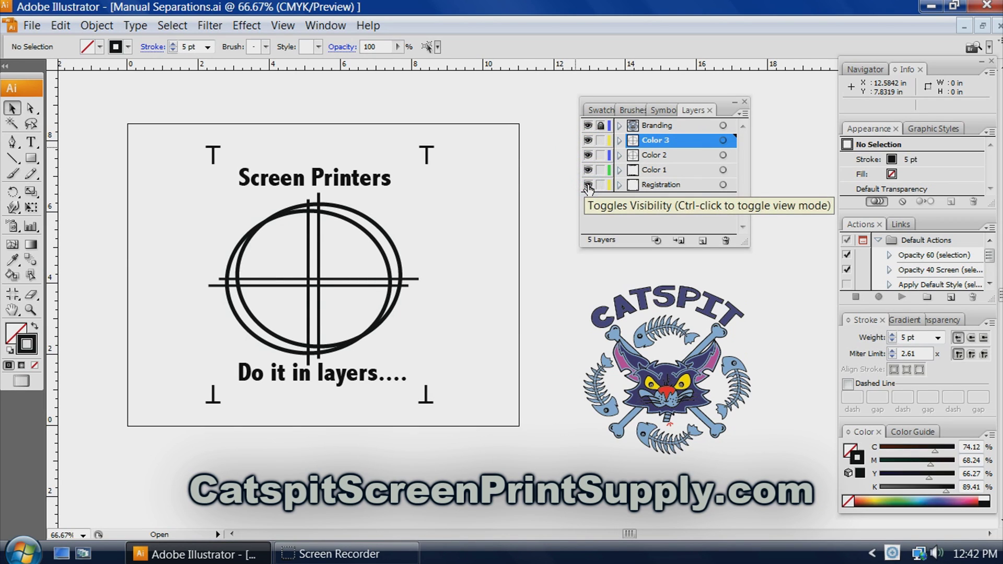
# Hide the registration marks and Color 3 to preview the Color 2 circle on its own.
pyautogui.click(588, 185)
pyautogui.click(587, 169)
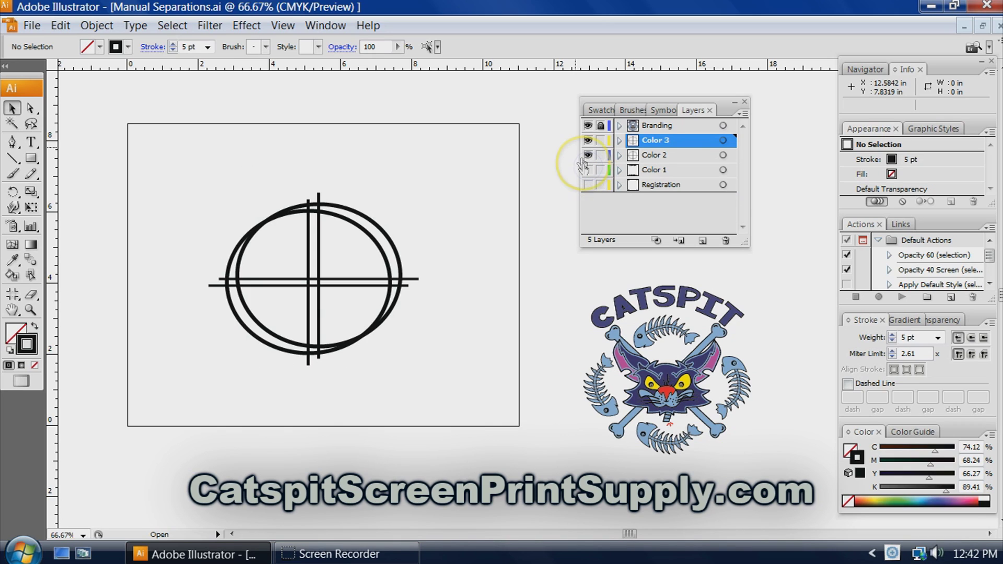
pyautogui.click(588, 170)
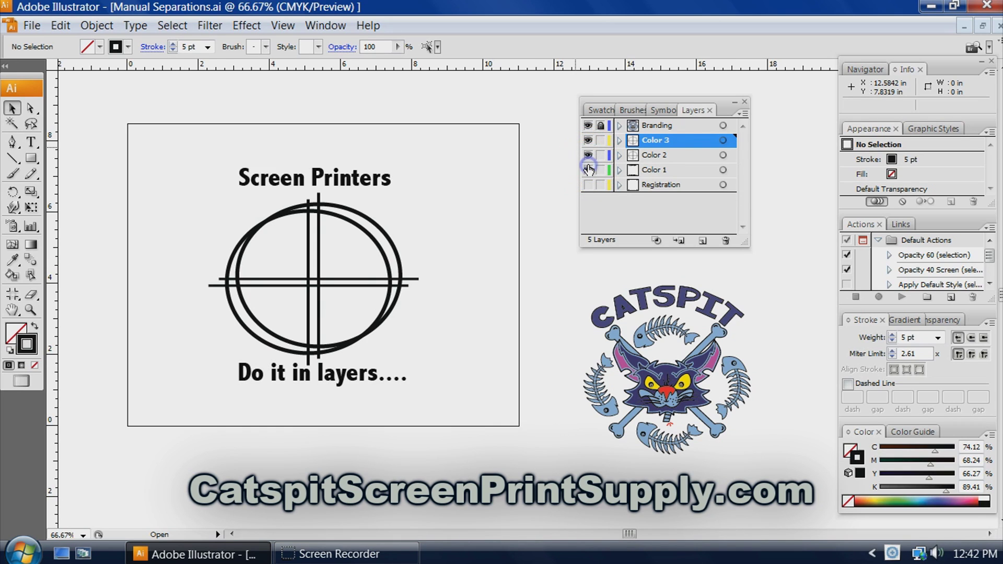
pyautogui.moveTo(588, 140); pyautogui.dragTo(589, 154)
pyautogui.click(588, 154)
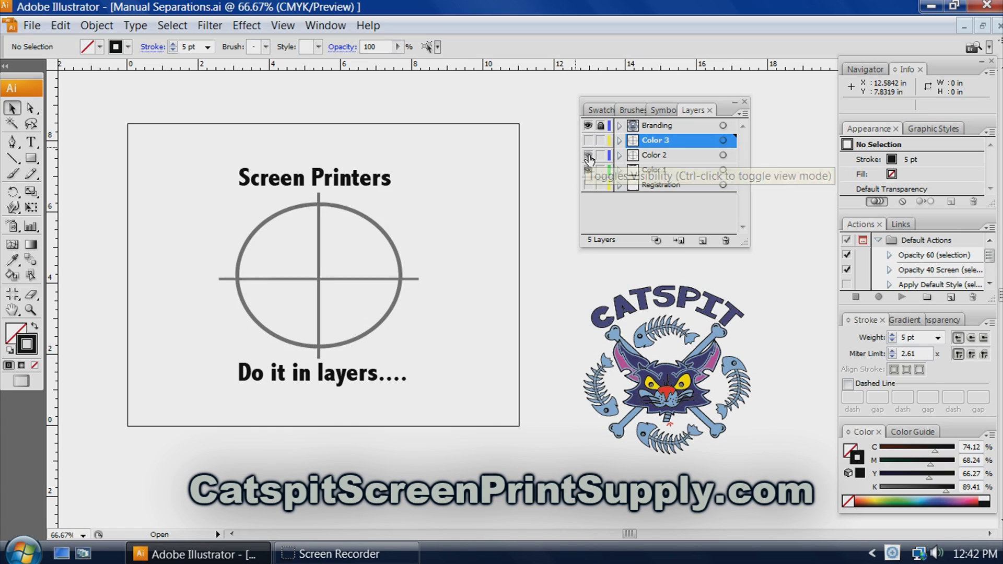
# Bring Color 3 back and toggle the Color 2 offset circle off, on and off.
pyautogui.click(587, 140)
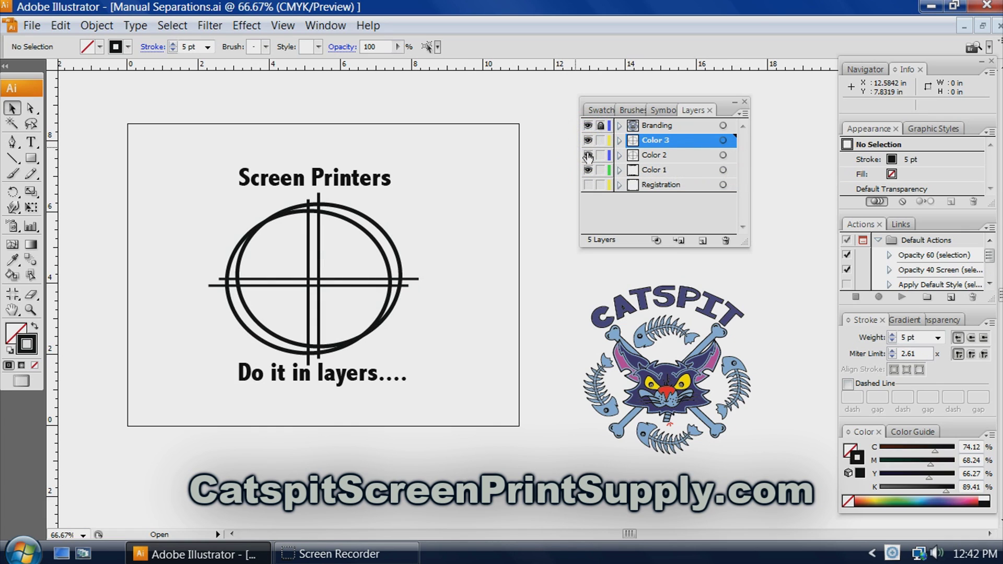
pyautogui.click(588, 155)
pyautogui.click(587, 155)
pyautogui.click(588, 155)
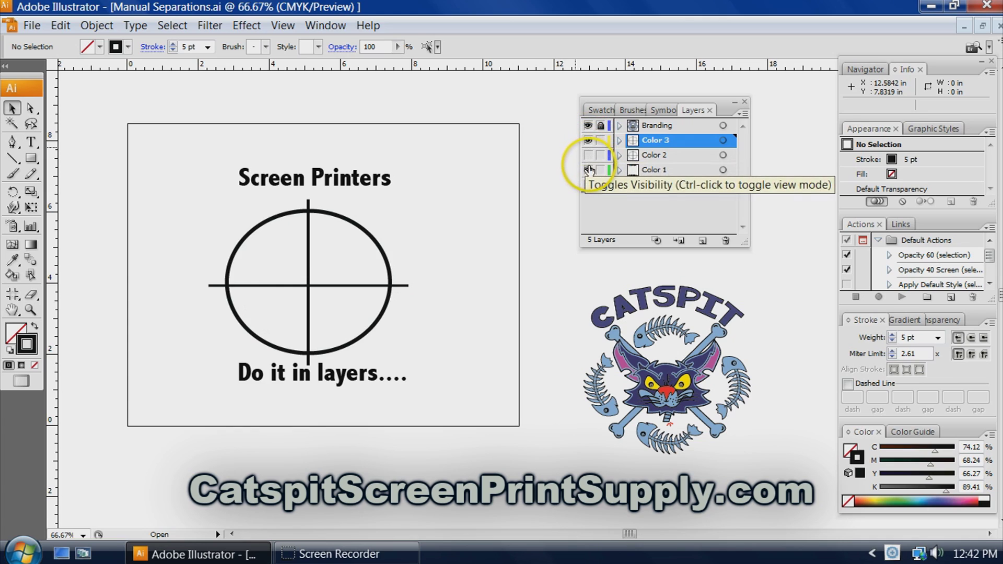
# Briefly hide Color 1 and Color 3, then show Color 3, Color 2 and Color 1 again.
pyautogui.click(588, 168)
pyautogui.click(587, 140)
pyautogui.click(587, 140)
pyautogui.click(588, 155)
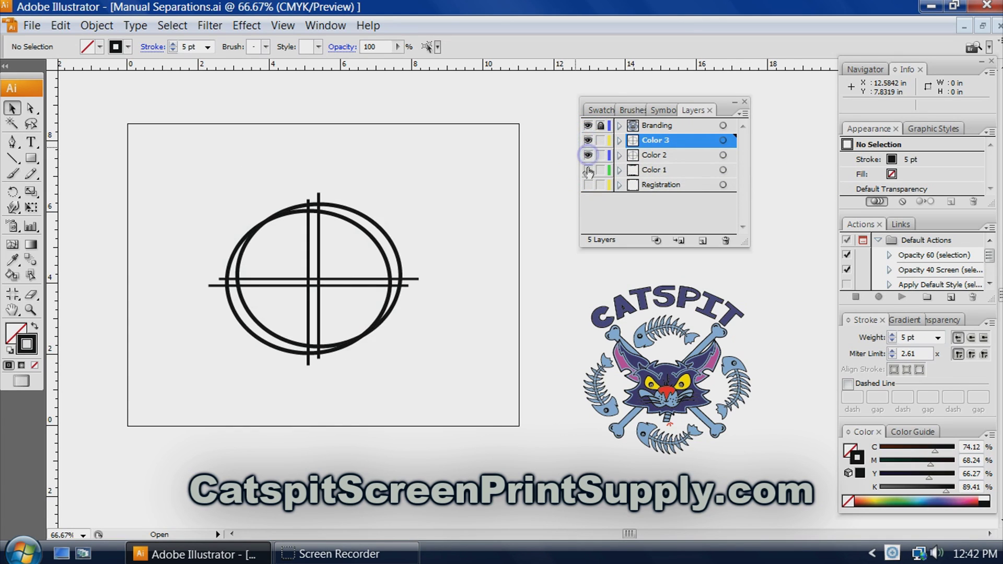
pyautogui.click(587, 170)
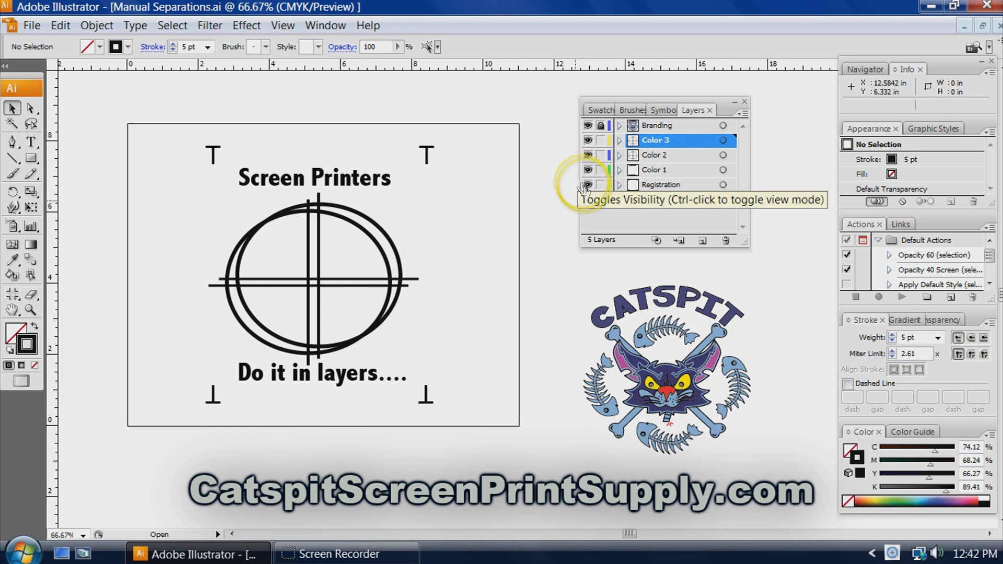
pyautogui.click(587, 154)
pyautogui.click(588, 140)
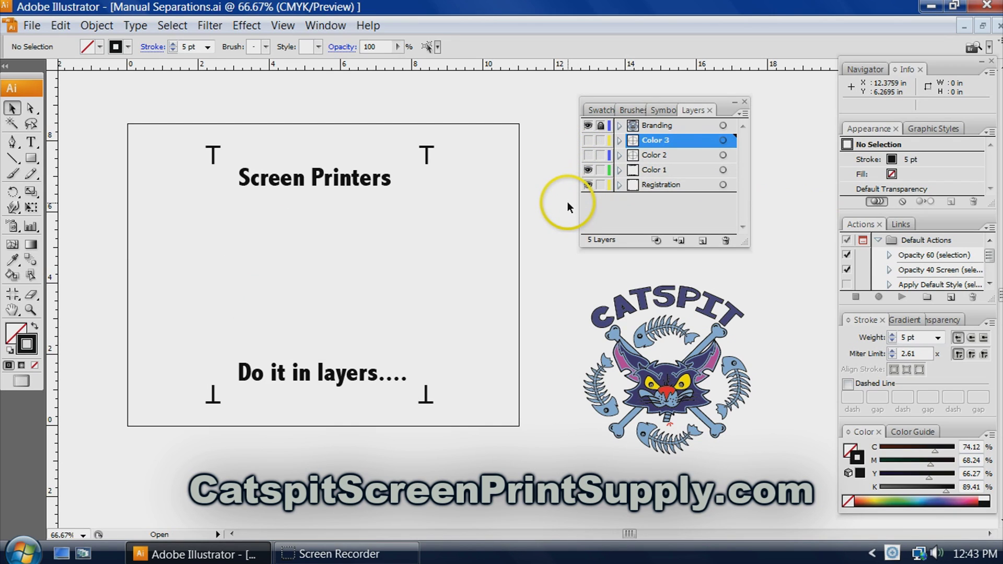
pyautogui.click(588, 169)
pyautogui.click(588, 155)
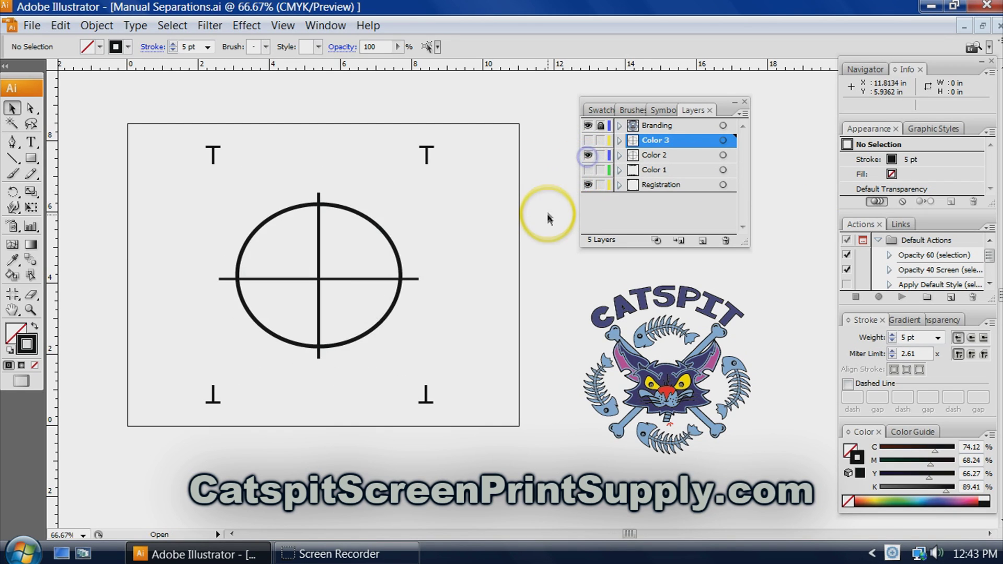
pyautogui.click(588, 155)
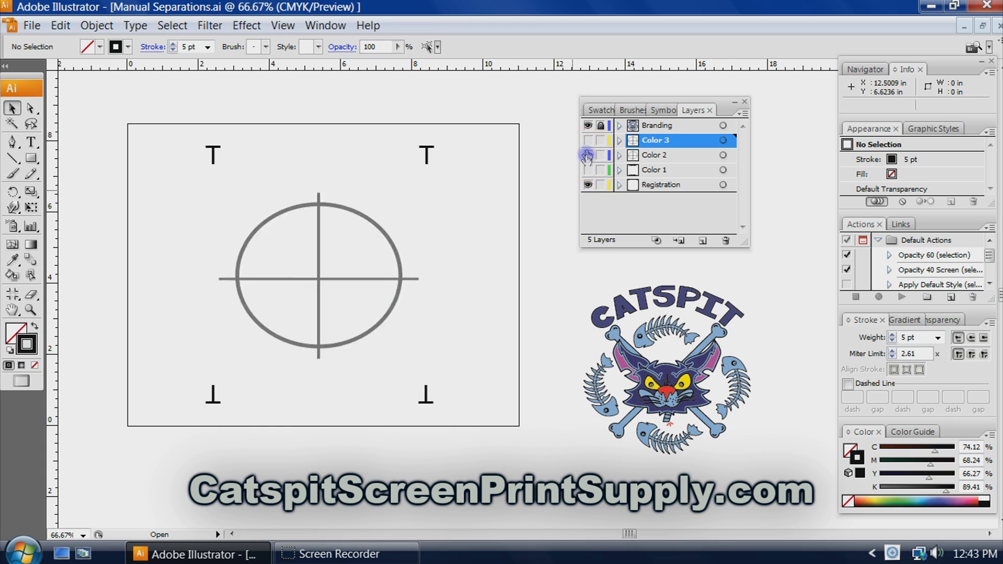
pyautogui.click(588, 140)
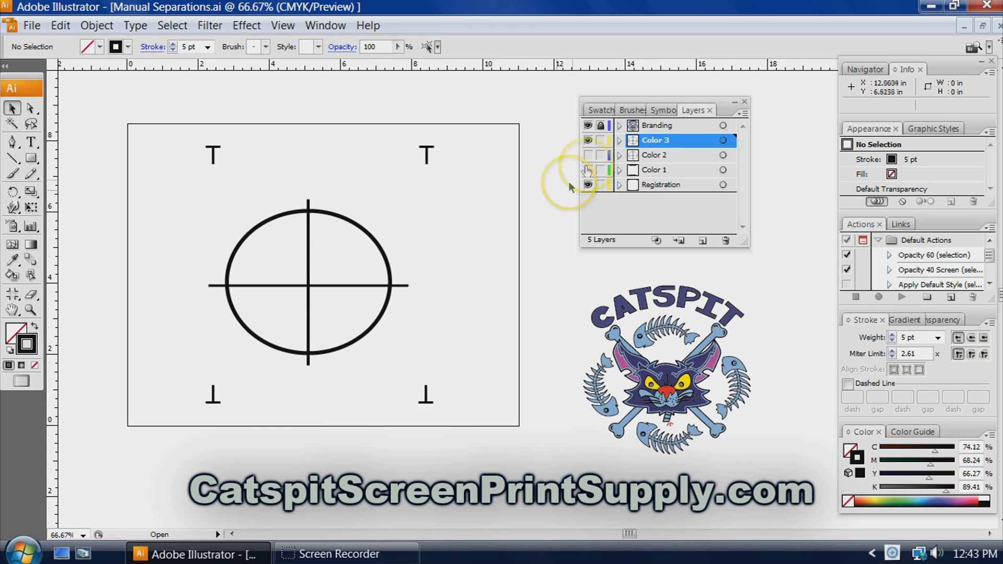
pyautogui.click(588, 155)
pyautogui.click(588, 169)
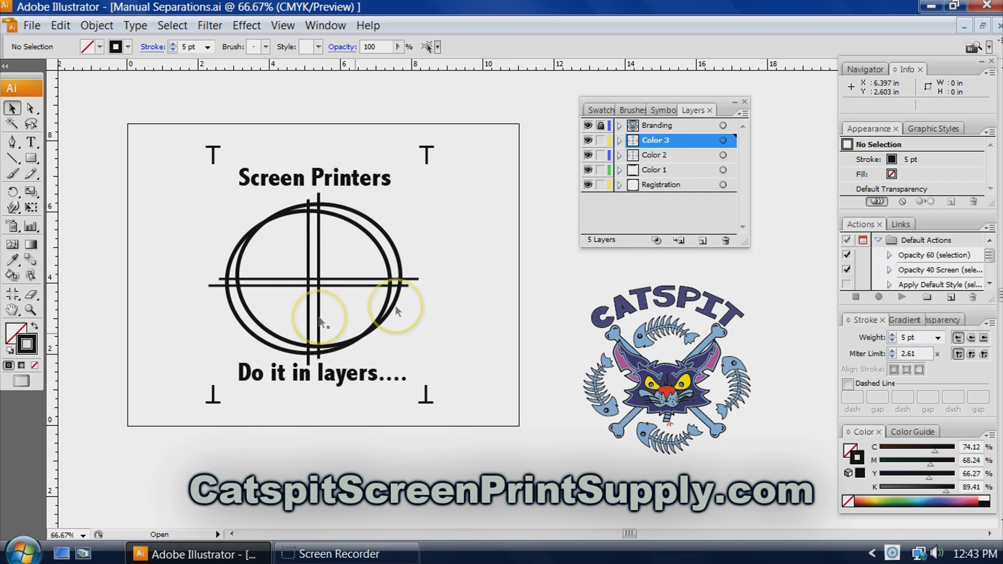
pyautogui.click(32, 158)
pyautogui.moveTo(101, 165); pyautogui.dragTo(211, 268)
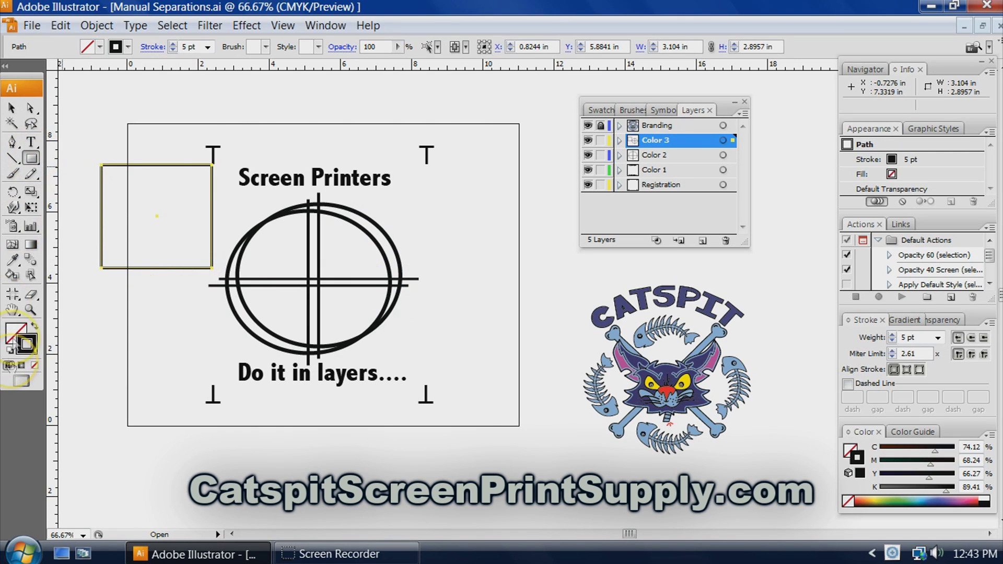
pyautogui.doubleClick(26, 345)
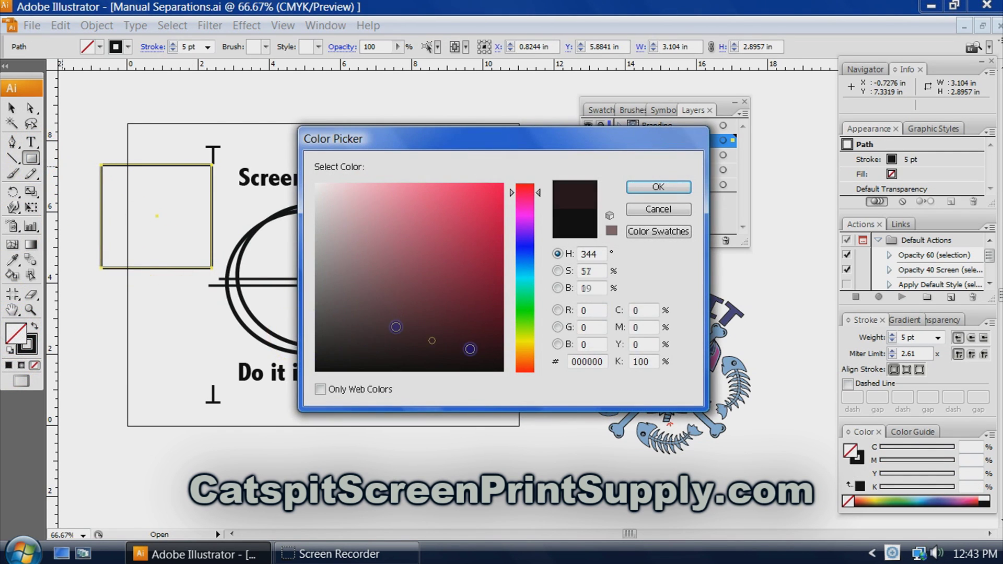
pyautogui.click(650, 187)
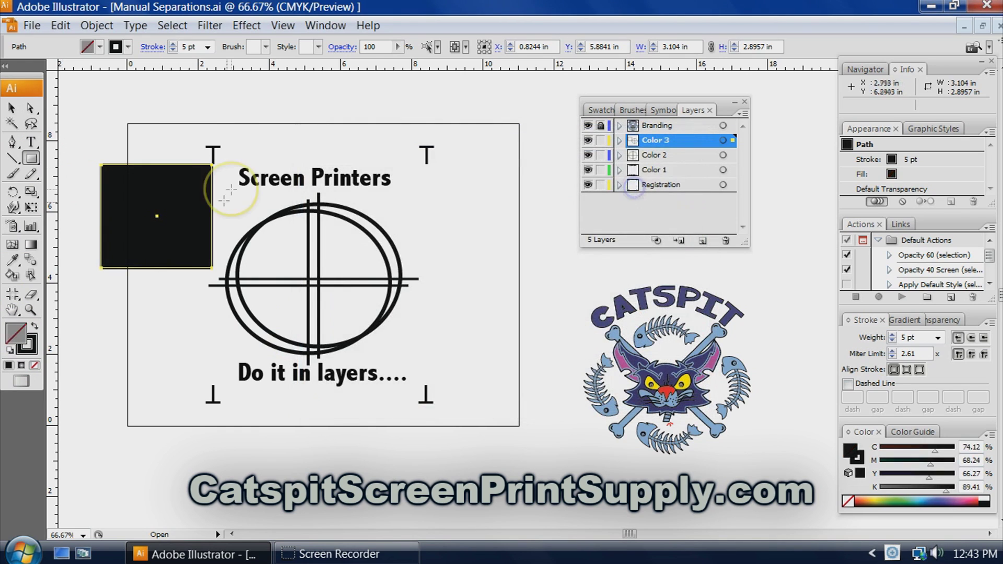
pyautogui.click(31, 159)
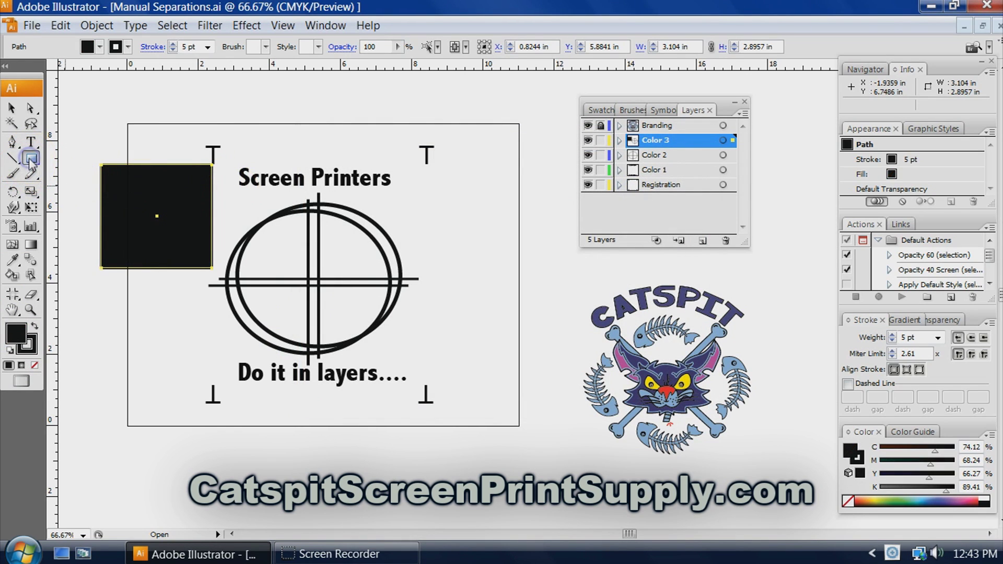
pyautogui.moveTo(103, 109); pyautogui.dragTo(144, 346)
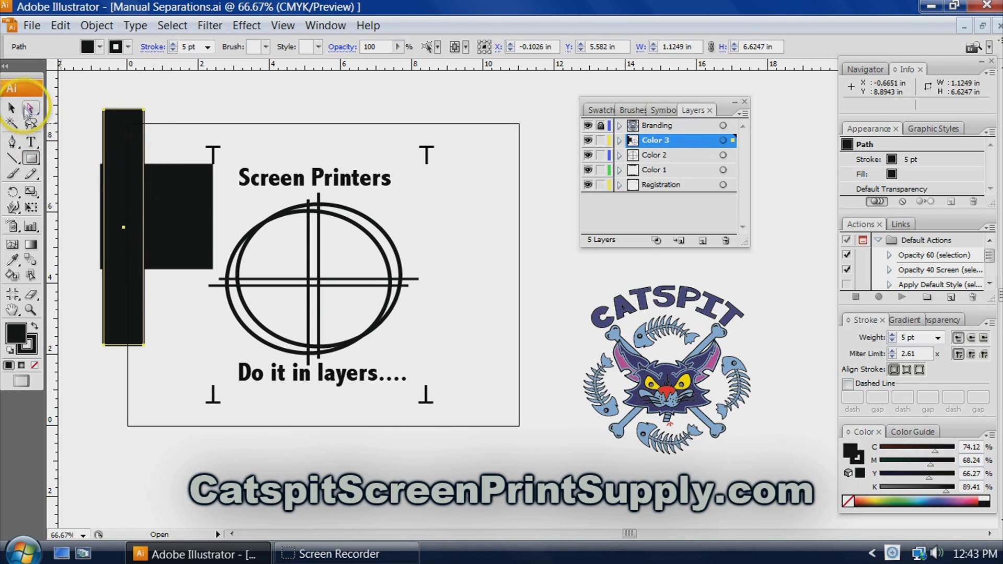
pyautogui.click(30, 108)
pyautogui.moveTo(114, 127); pyautogui.dragTo(101, 128)
pyautogui.moveTo(161, 206)
pyautogui.mouseDown()
pyautogui.moveTo(163, 161)
pyautogui.moveTo(150, 203)
pyautogui.mouseUp()
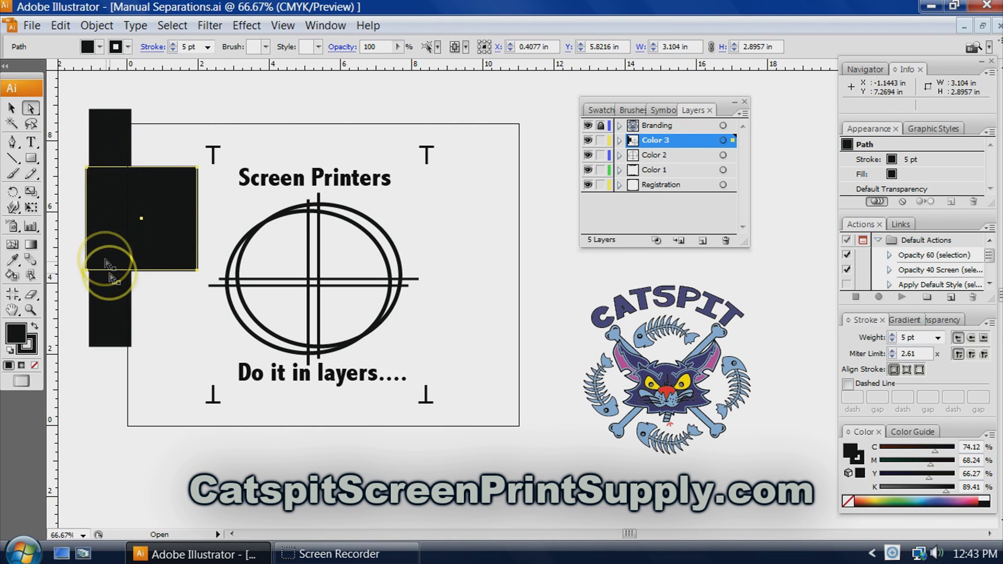
pyautogui.click(120, 174)
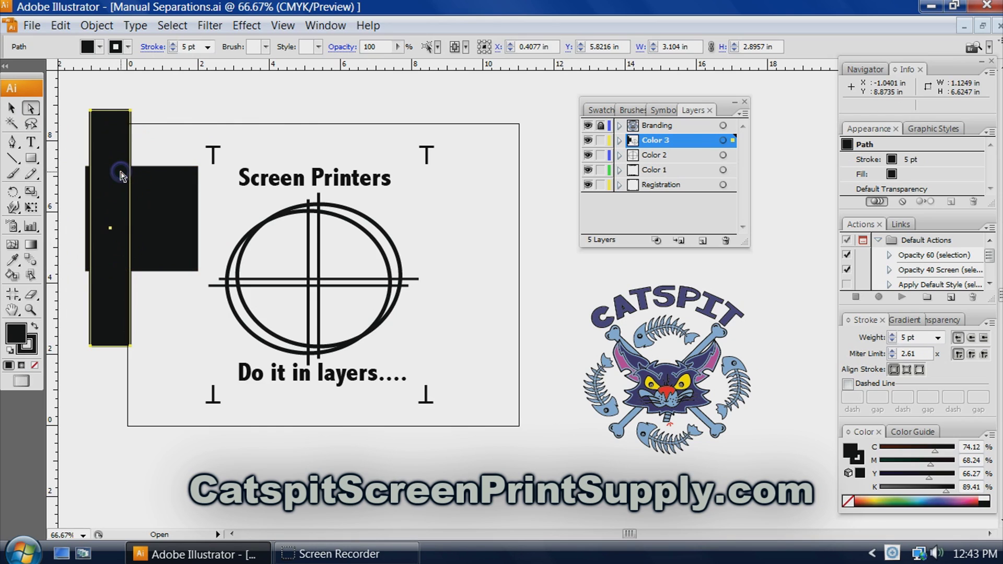
pyautogui.press('Delete')
pyautogui.click(125, 192)
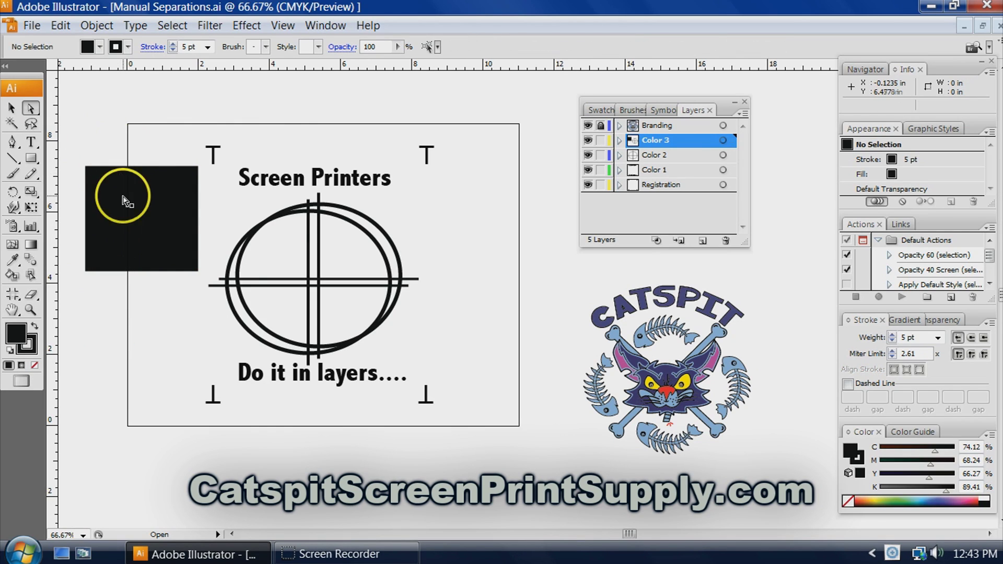
pyautogui.press('Delete')
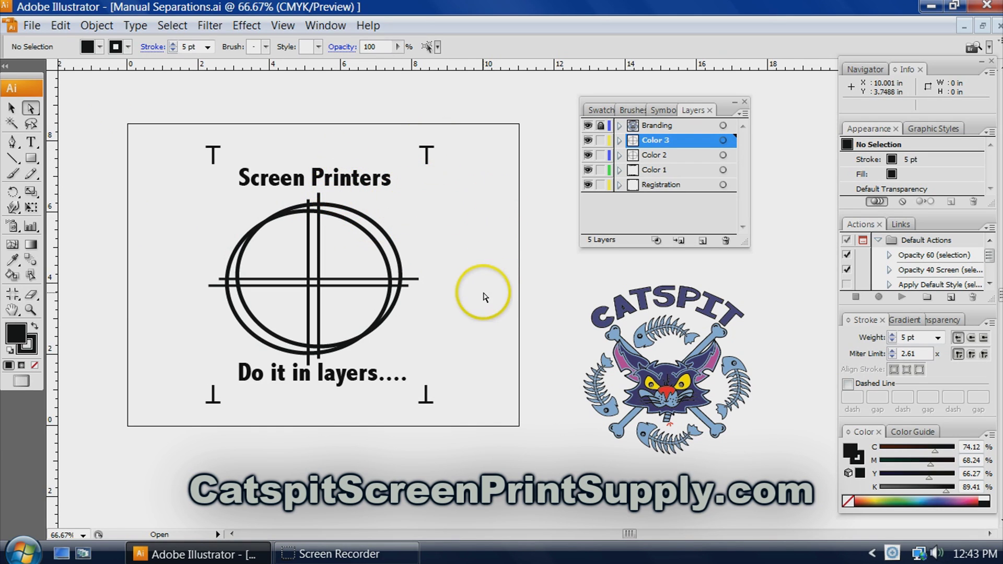
pyautogui.click(380, 175)
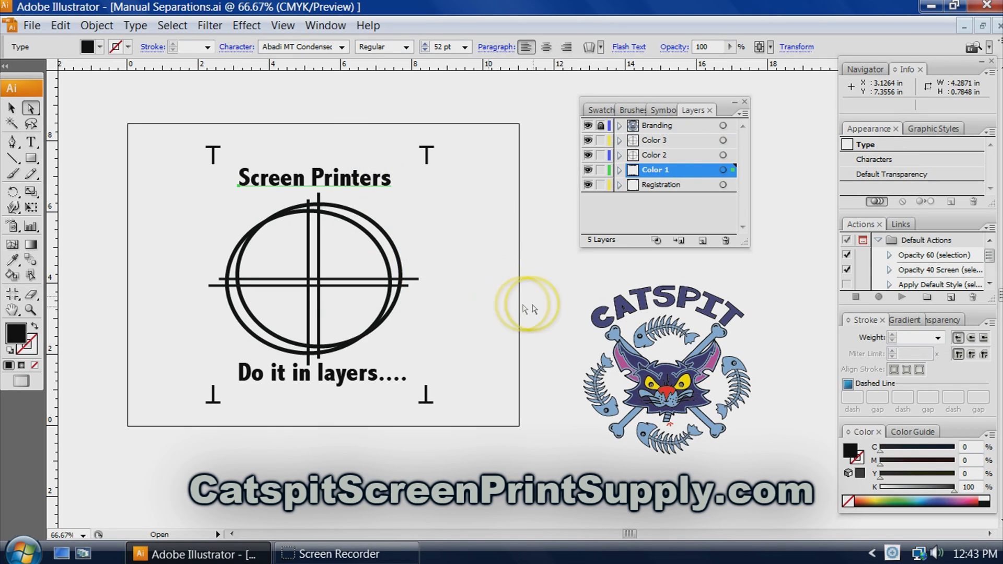
pyautogui.click(396, 252)
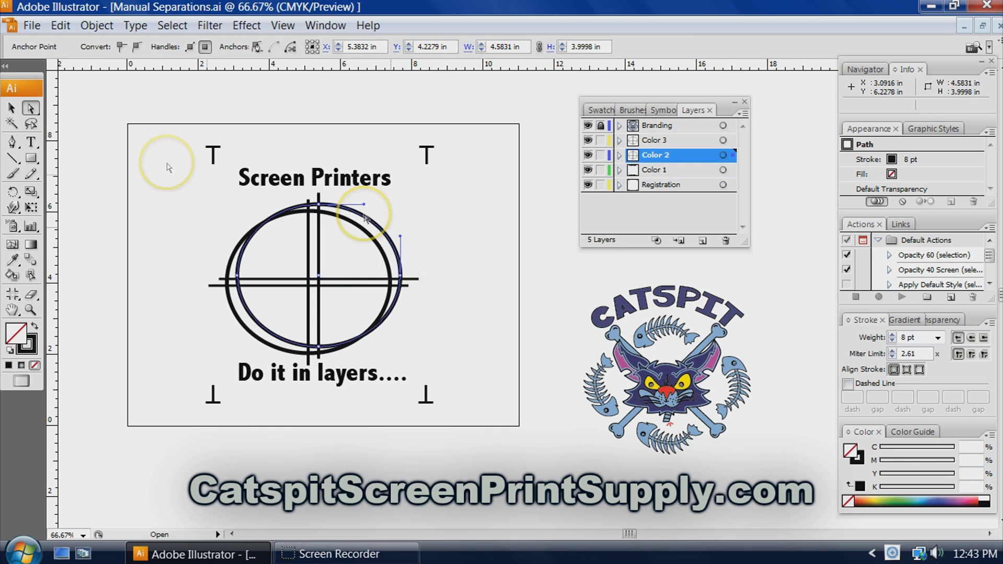
pyautogui.click(12, 108)
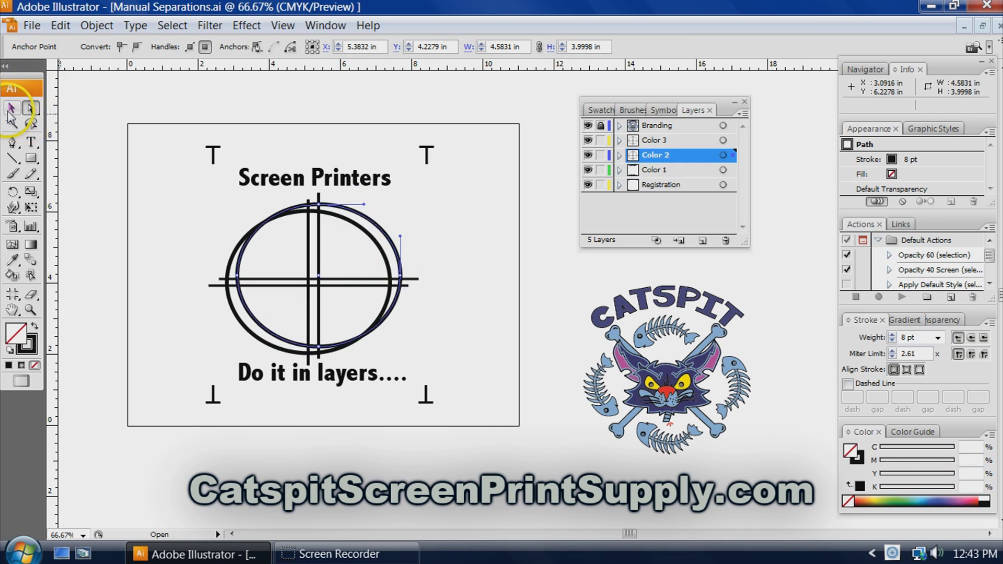
pyautogui.click(503, 259)
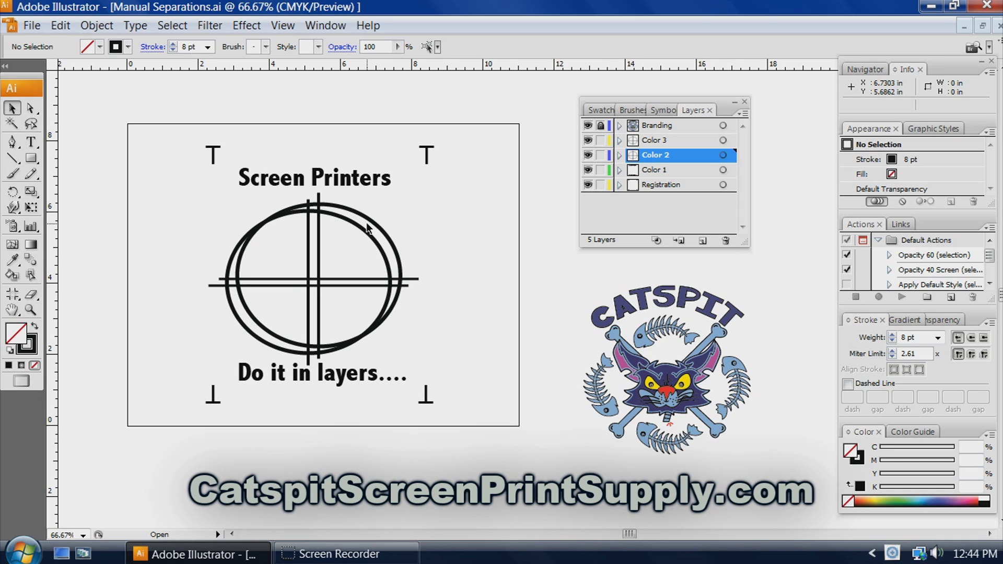
pyautogui.click(346, 227)
pyautogui.click(472, 273)
pyautogui.click(503, 282)
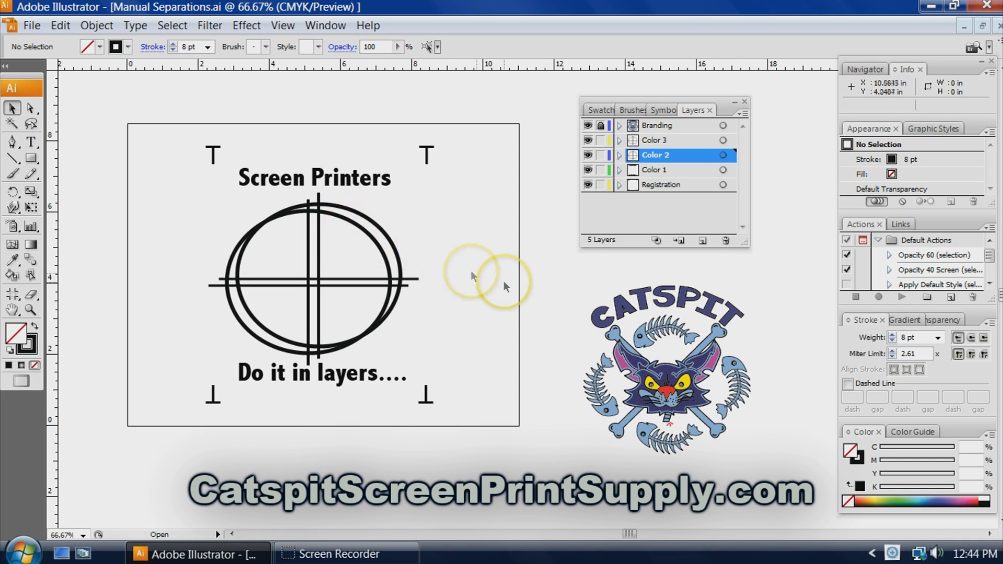